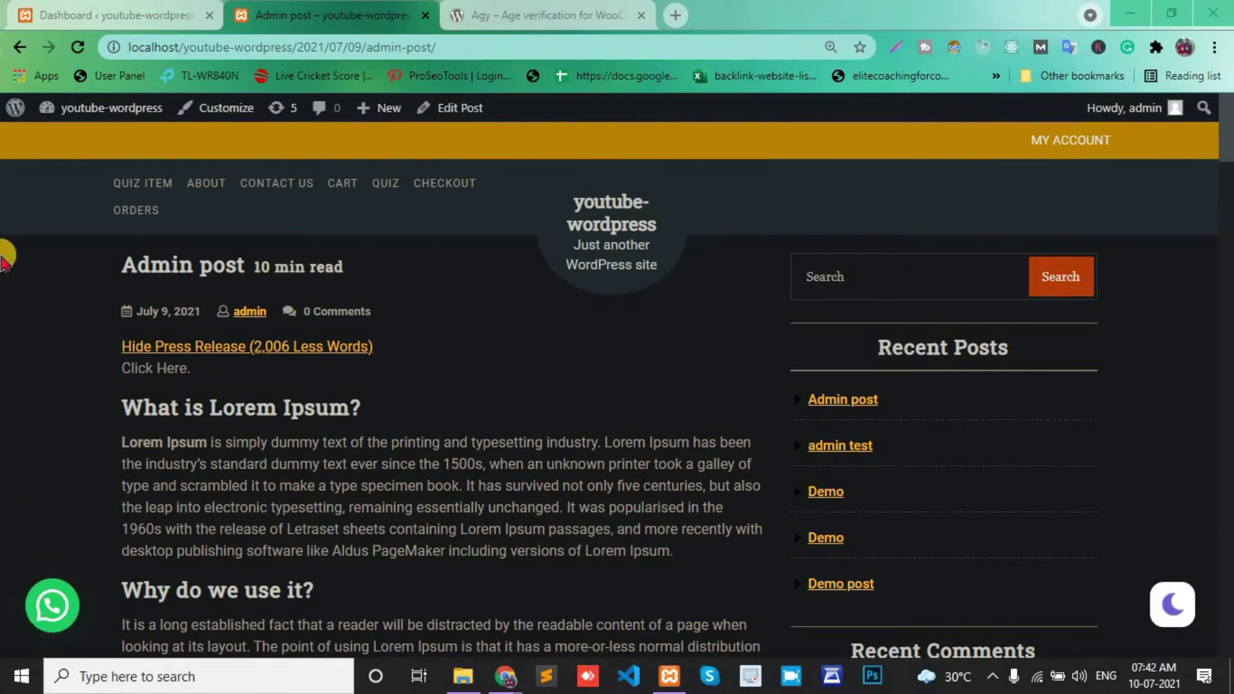
Step: Switch to the WordPress dashboard and go to Plugins > Add New
click(108, 15)
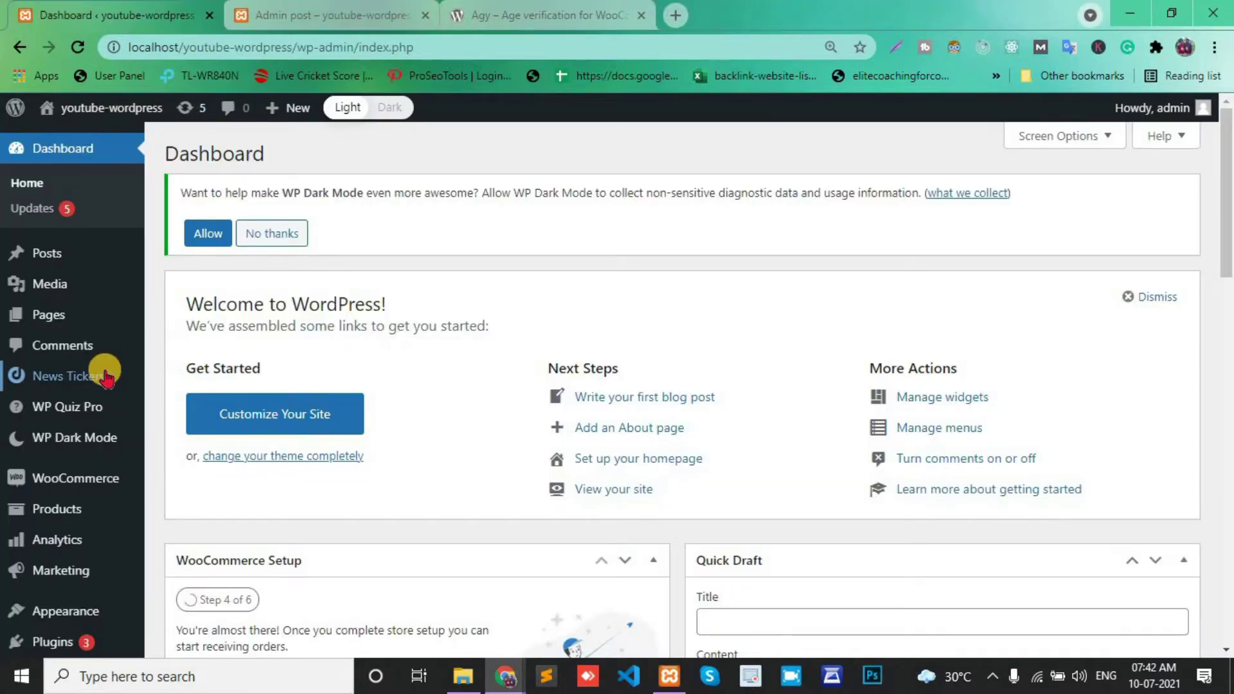
scroll(113, 412, down, 3)
mouse_move(66, 463)
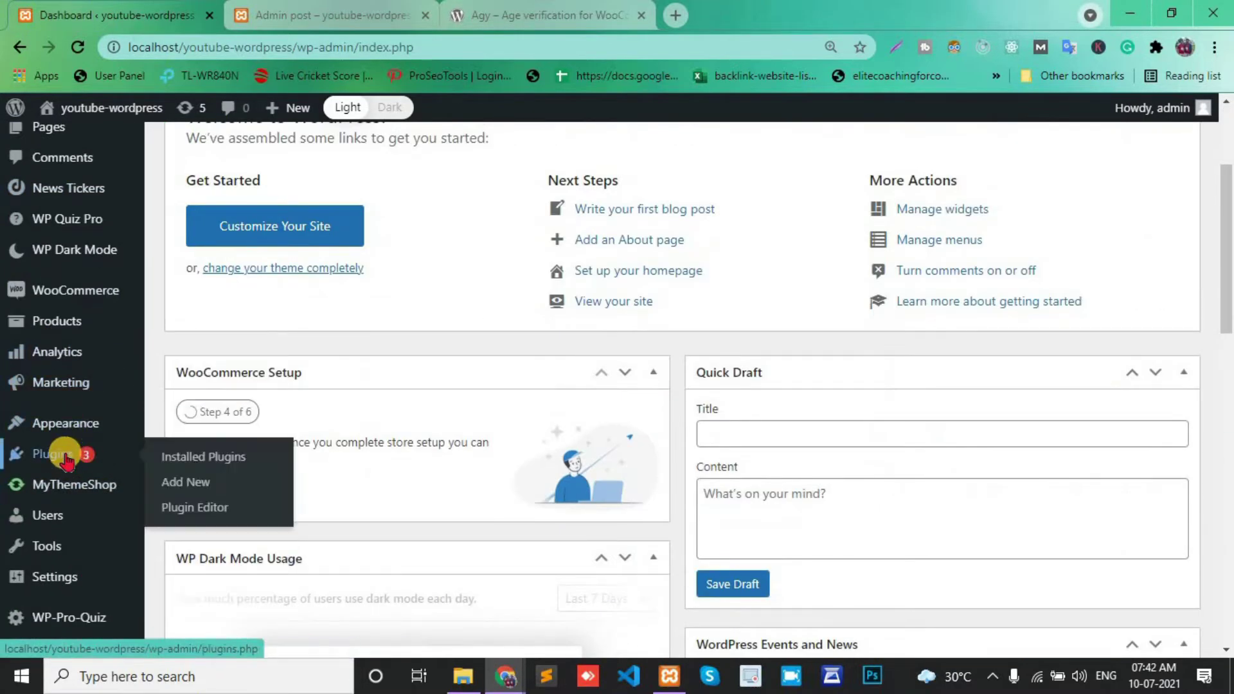
click(181, 486)
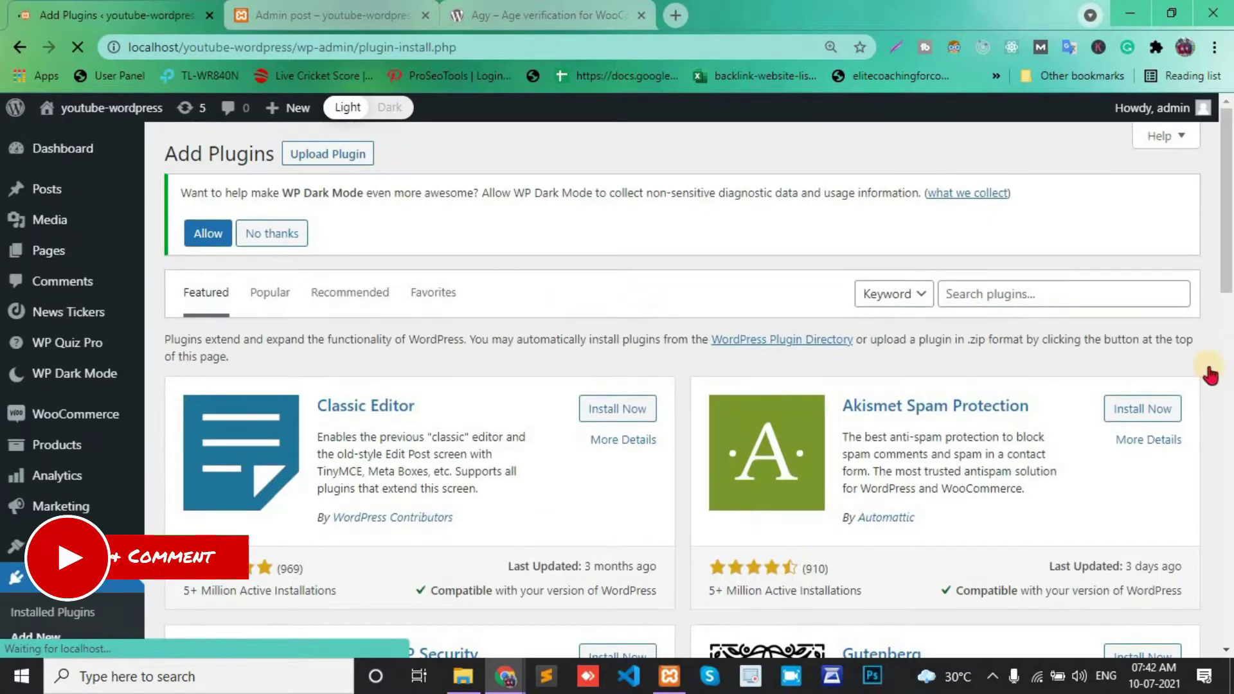
Step: Search the plugin directory for 'simple ajax'
click(1027, 294)
text(simple ajax)
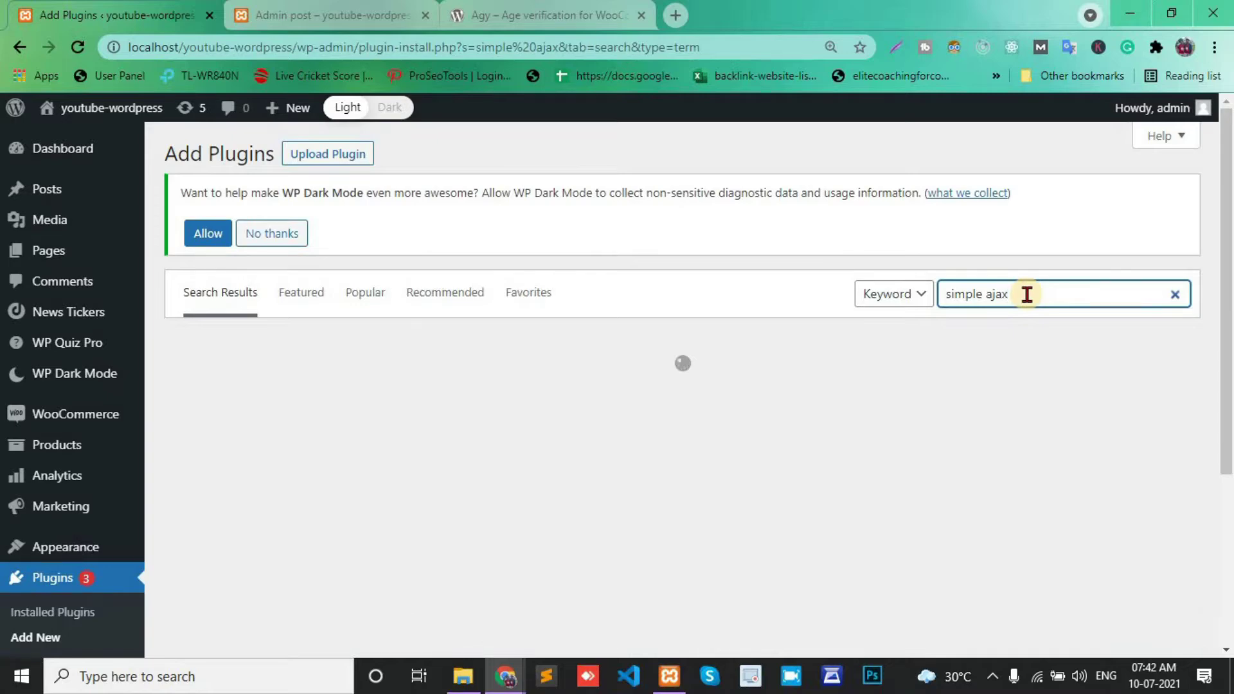
scroll(700, 303, down, 1)
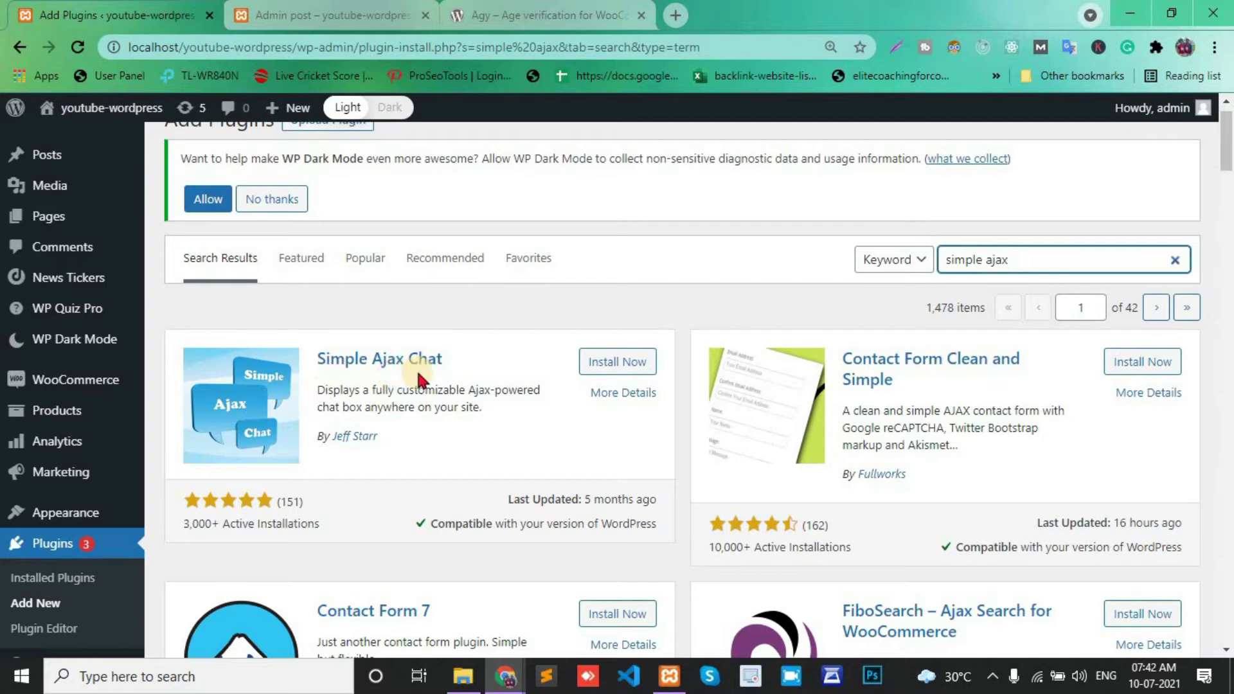
Step: Install the Simple Ajax Chat plugin and activate it
click(593, 368)
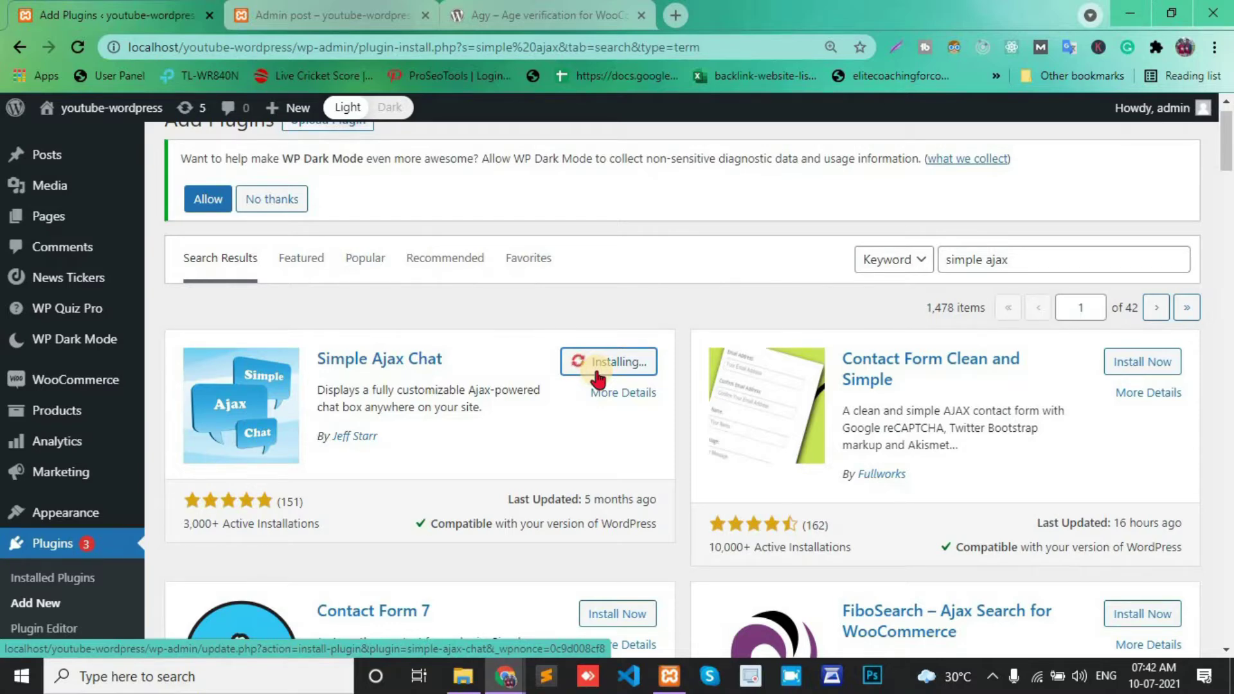
scroll(598, 379, down, 1)
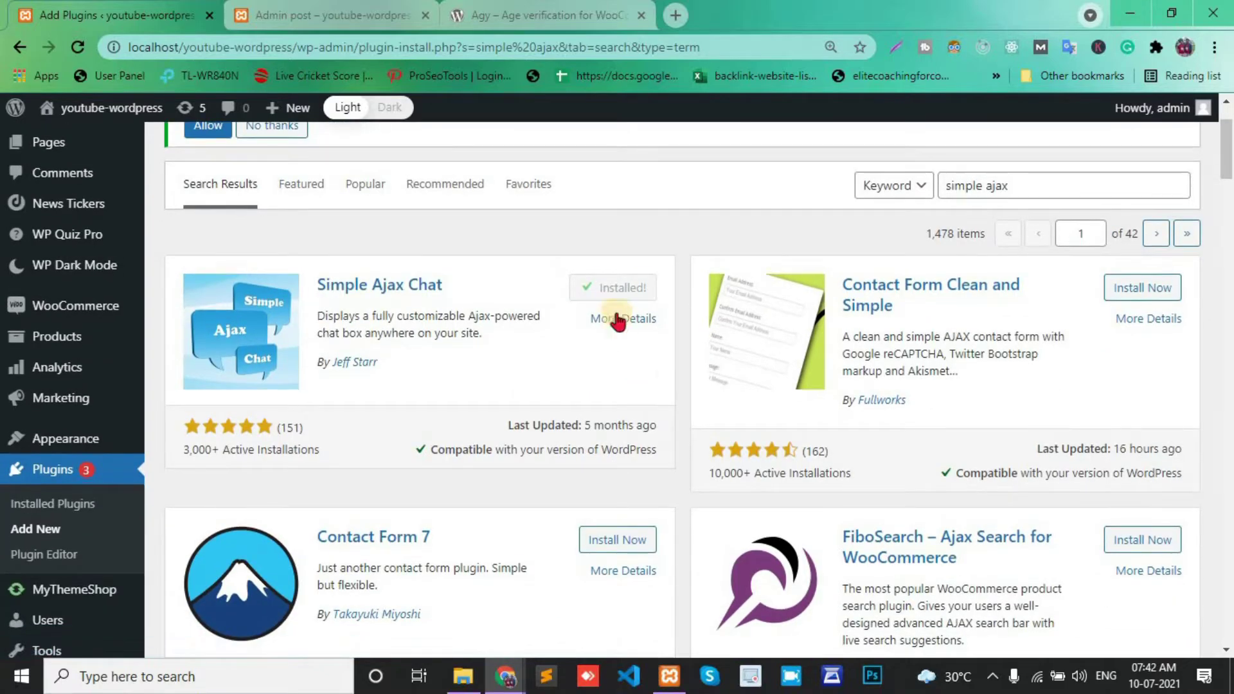
click(605, 294)
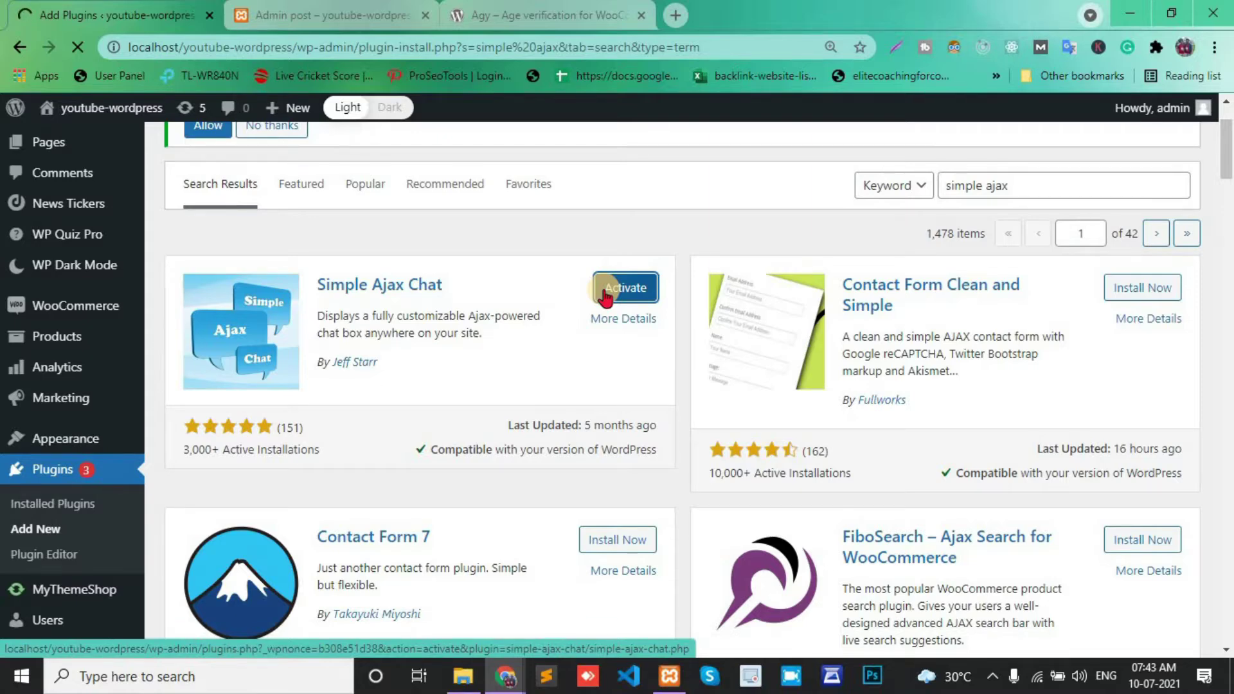
Step: Find Simple Ajax Chat in Installed Plugins and open its Settings link
scroll(314, 302, down, 2)
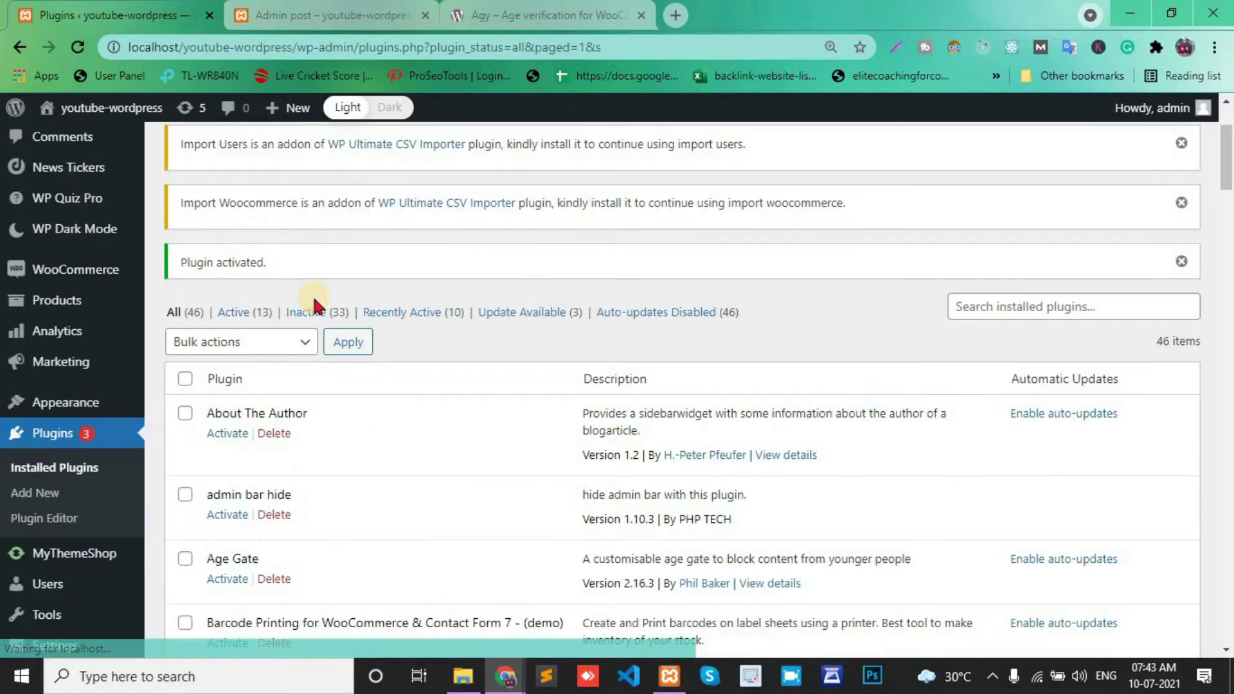
scroll(314, 301, down, 20)
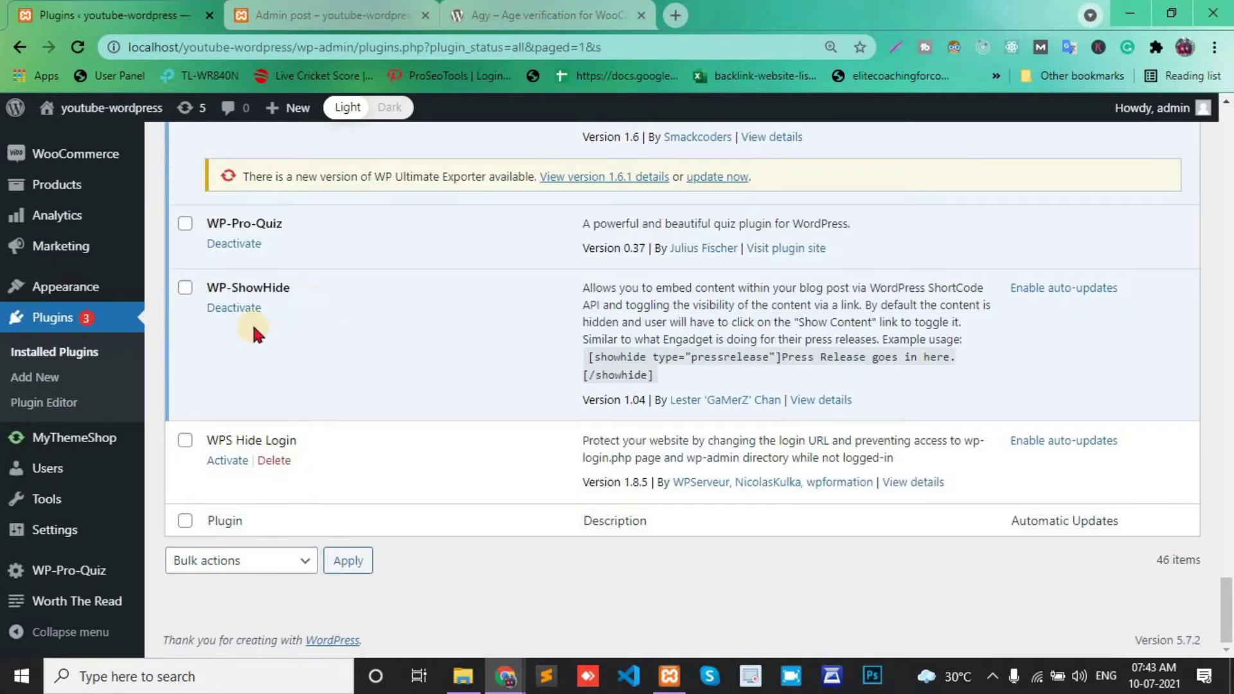
scroll(256, 331, up, 12)
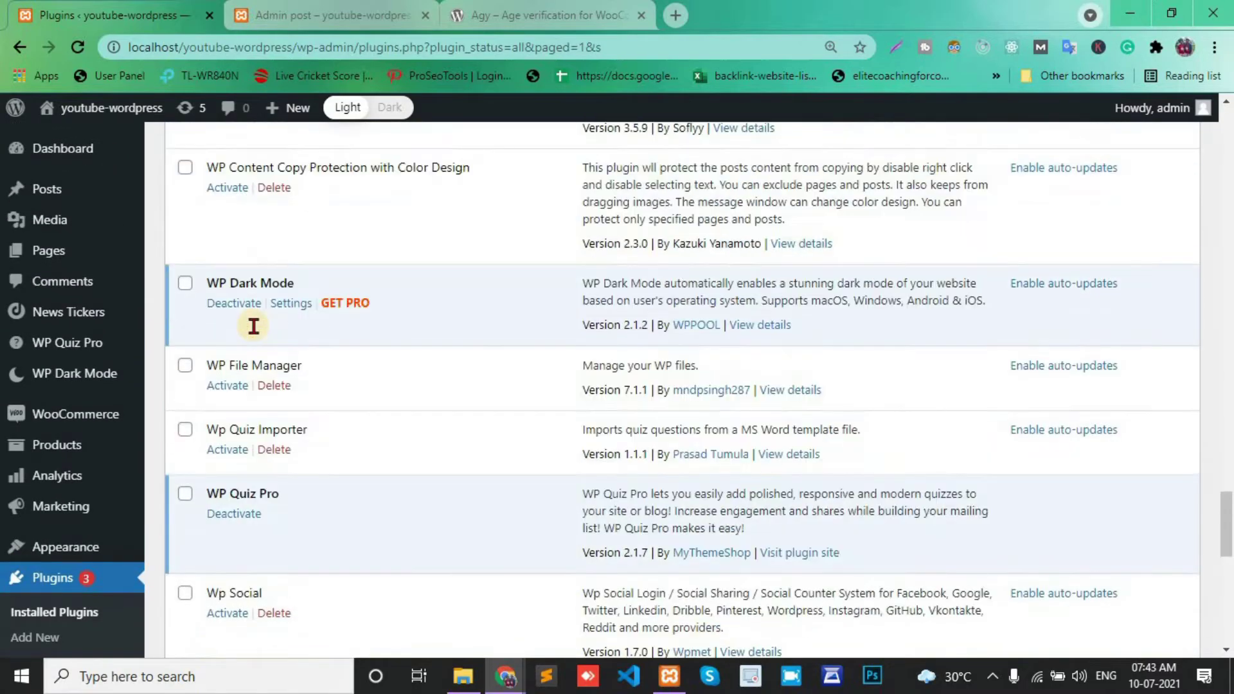
scroll(253, 325, up, 13)
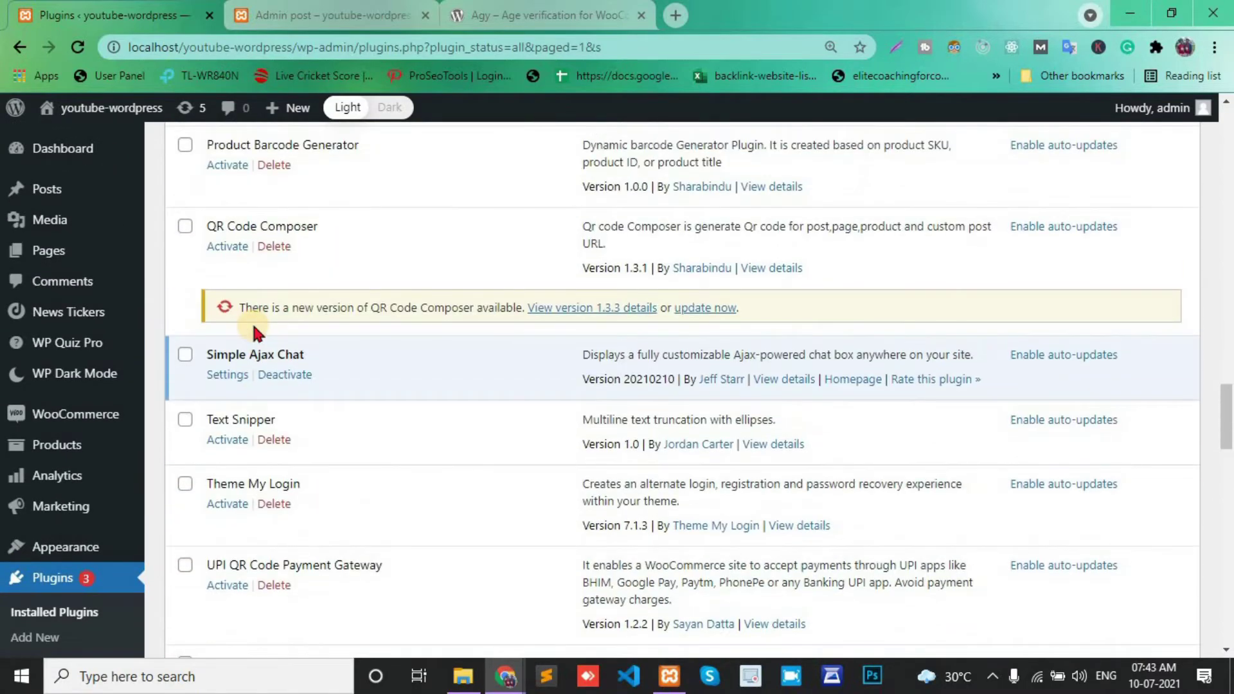
scroll(244, 325, up, 1)
click(226, 402)
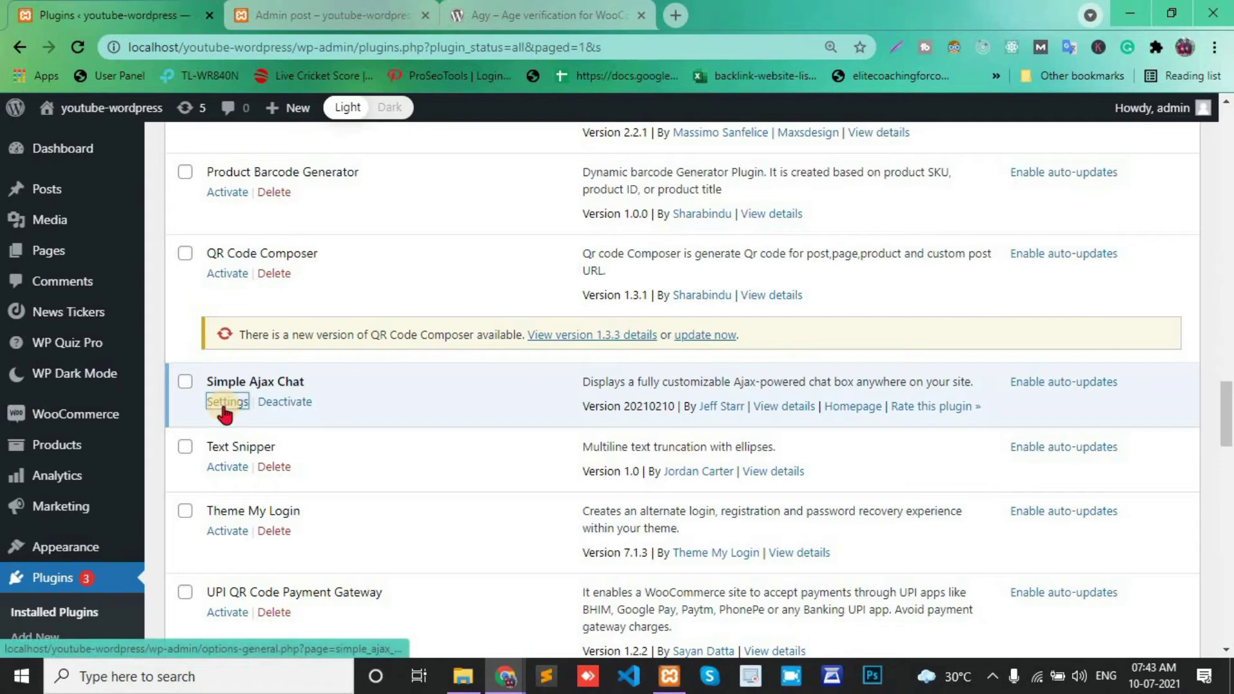
scroll(55, 283, down, 10)
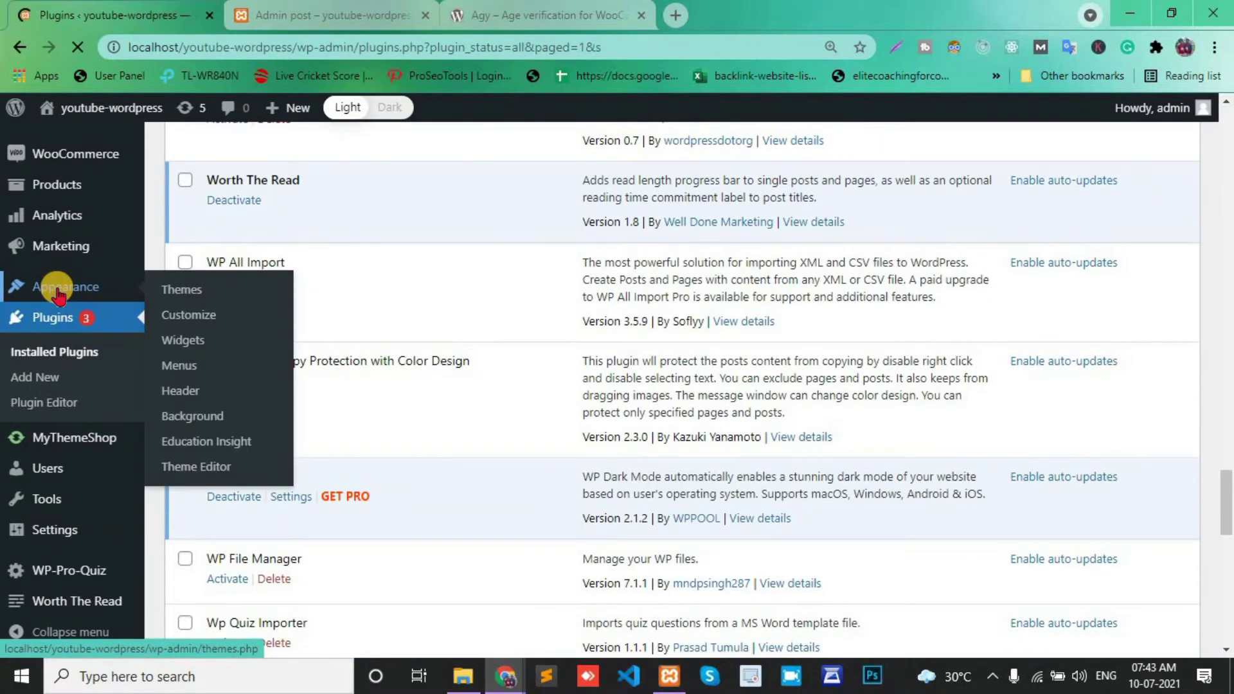
Step: Expand the Plugin Settings panel and replace the default chat name
scroll(461, 384, down, 2)
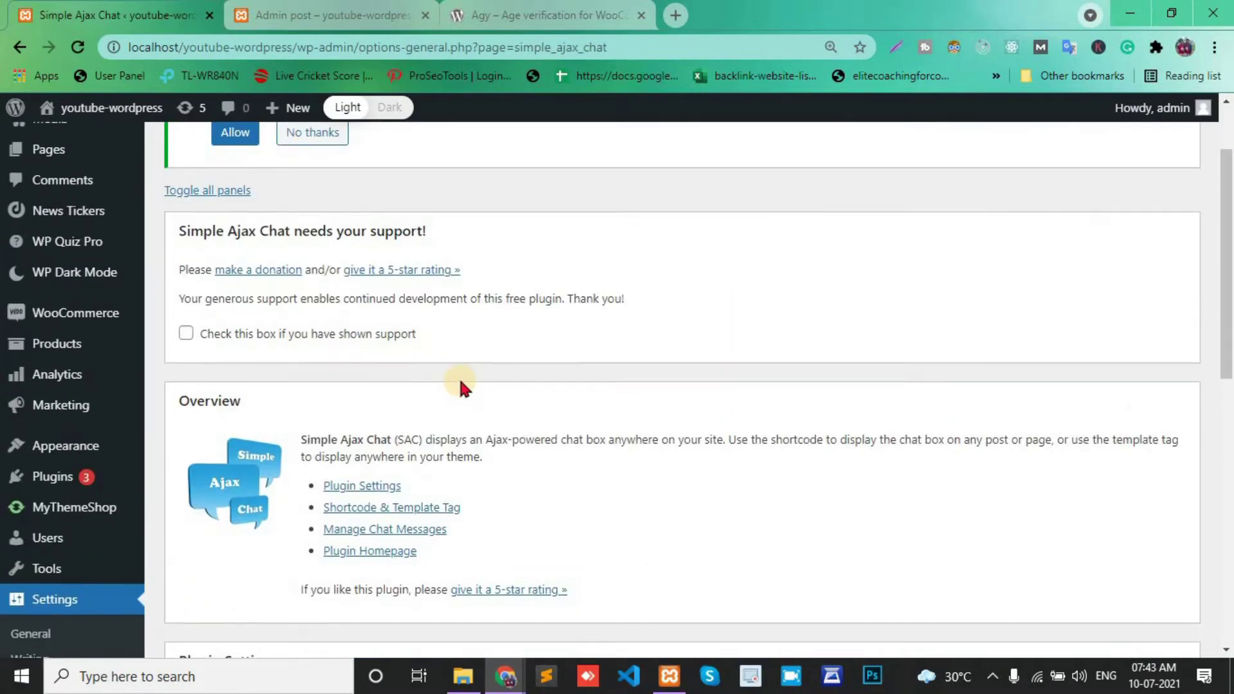
scroll(461, 384, down, 5)
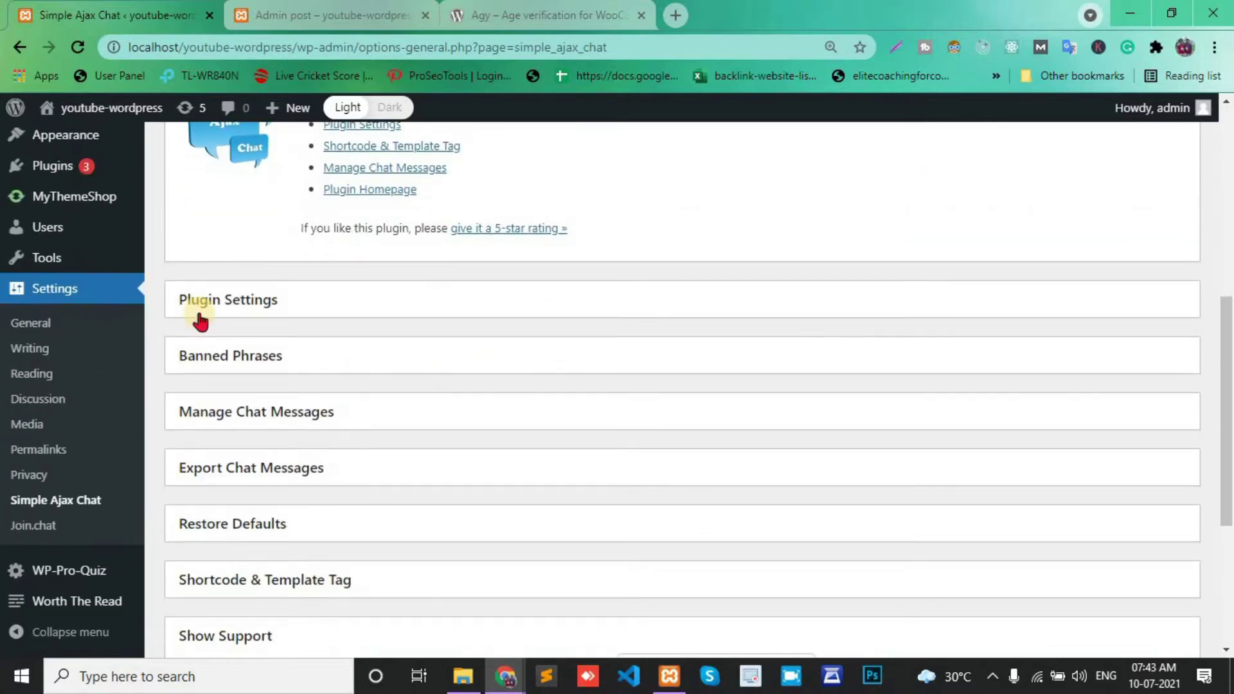
click(283, 295)
scroll(476, 308, down, 1)
scroll(478, 304, down, 1)
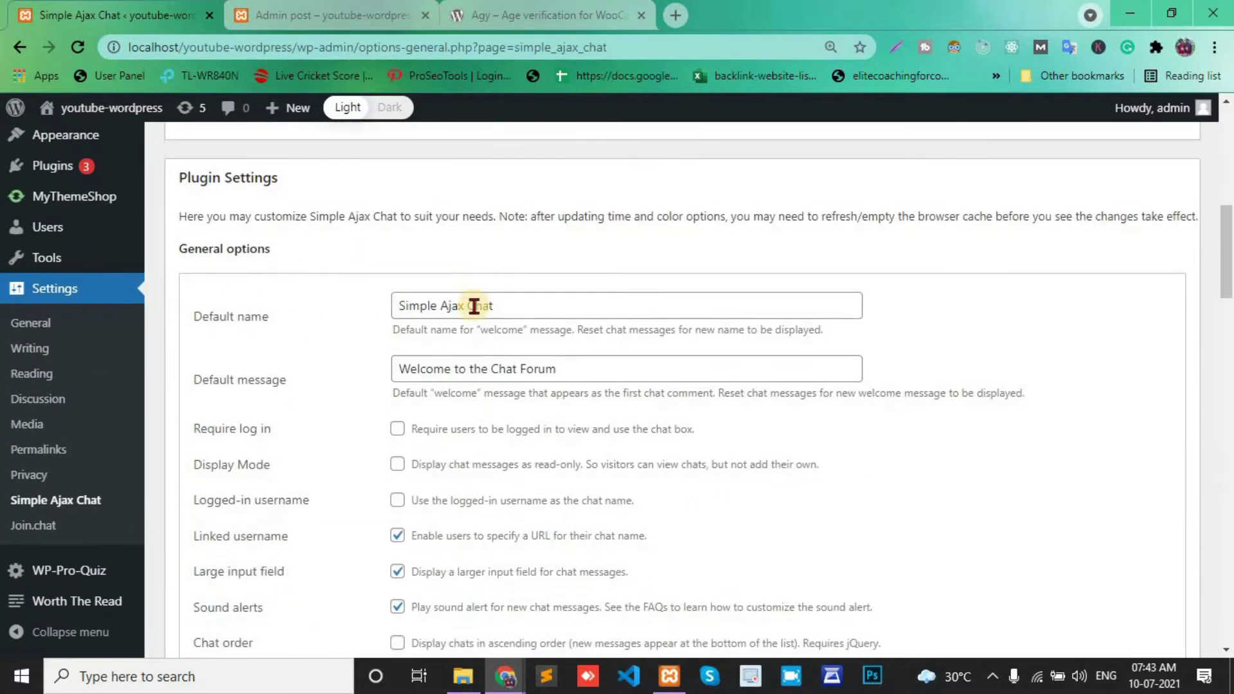
triple_click(520, 308)
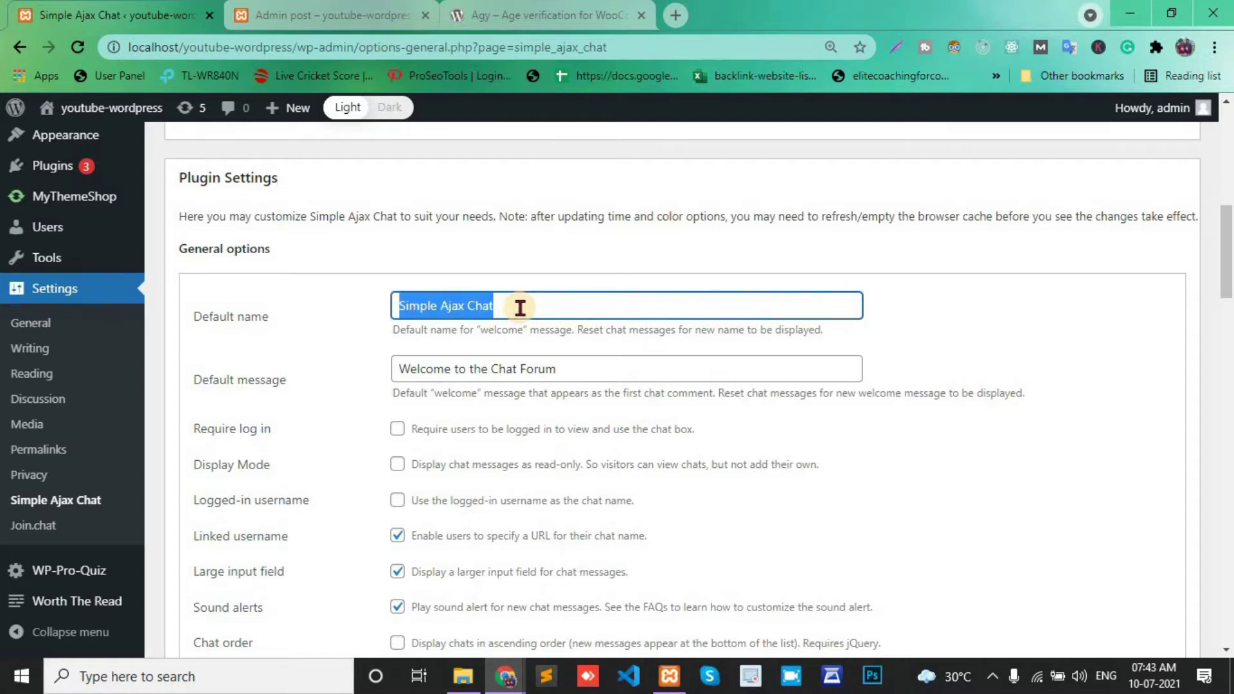
text(Admin Chat room)
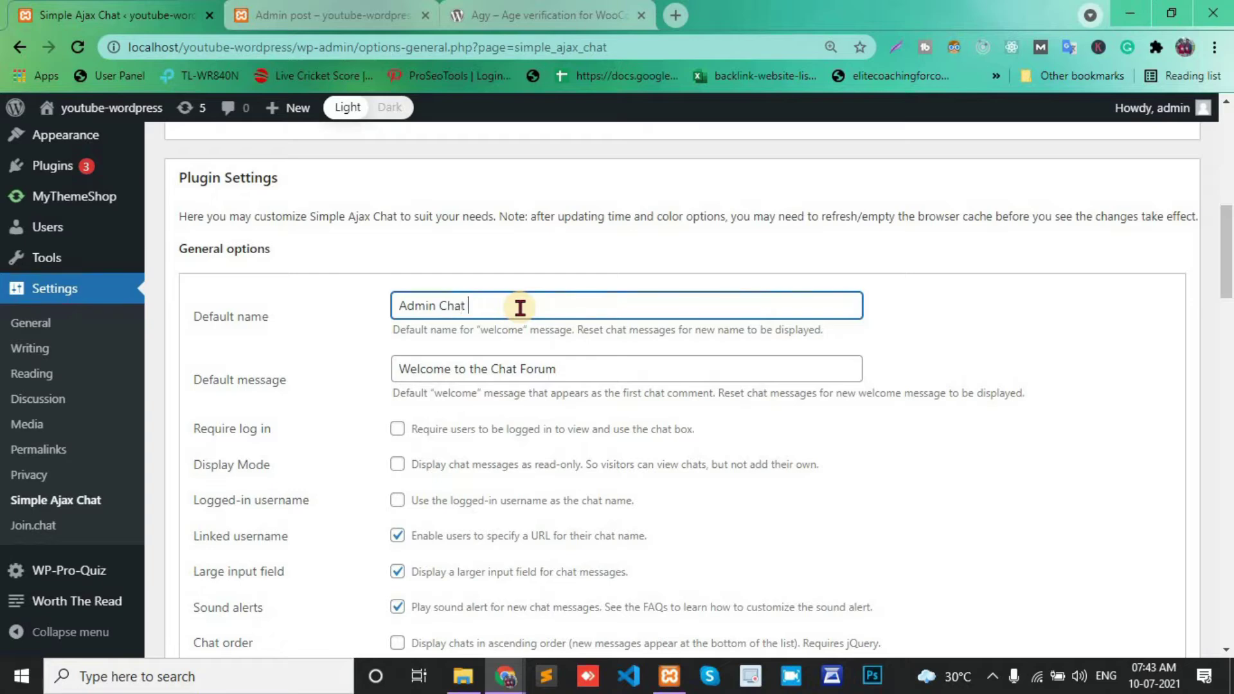
Step: Change the word 'Chat' in the welcome message to 'Admin'
click(492, 370)
drag(492, 370, 520, 371)
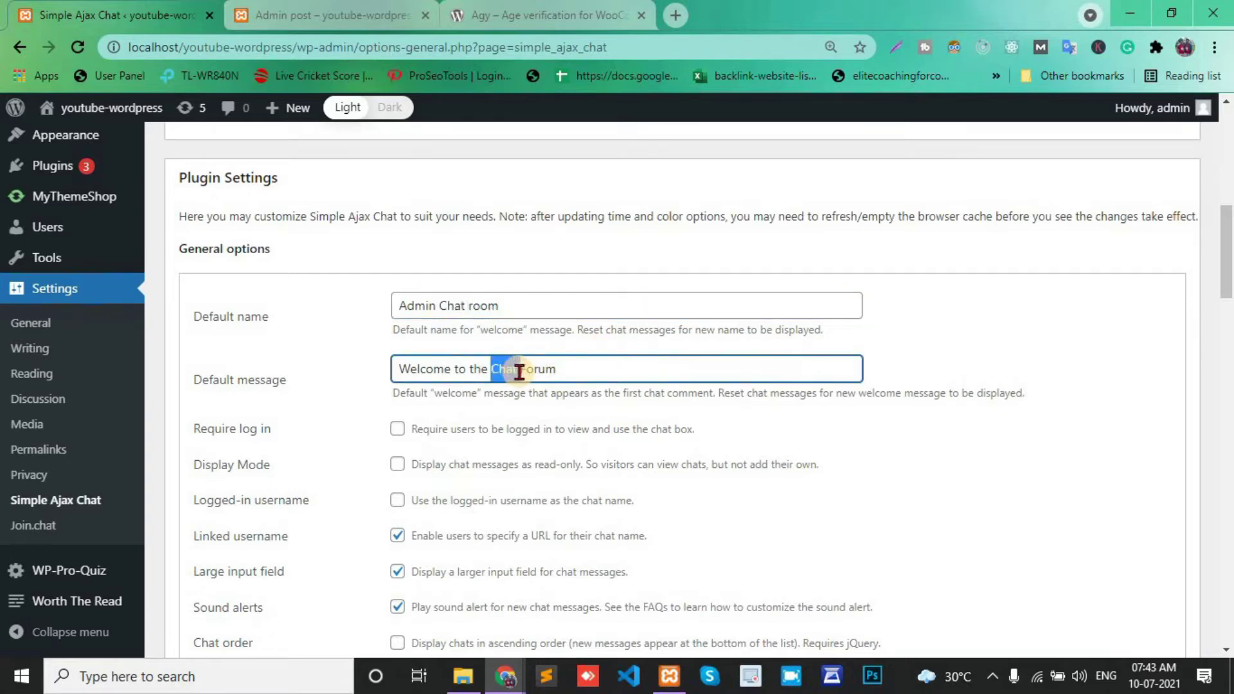
text(Ad)
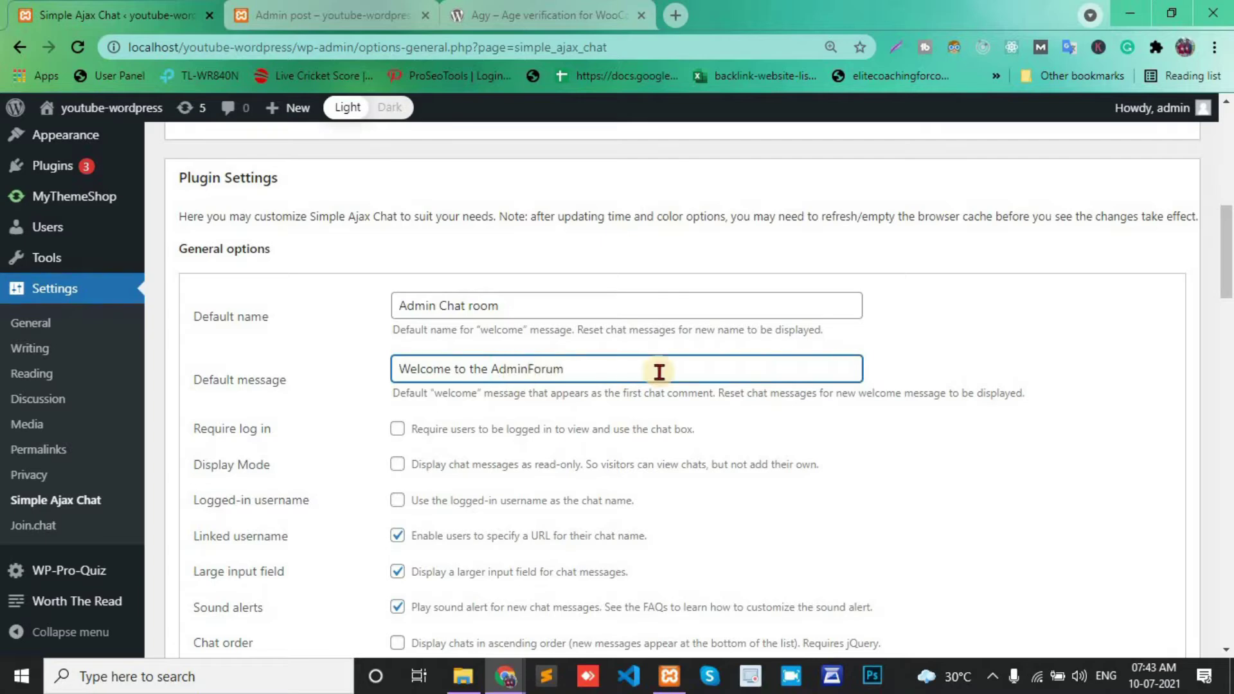
text(min)
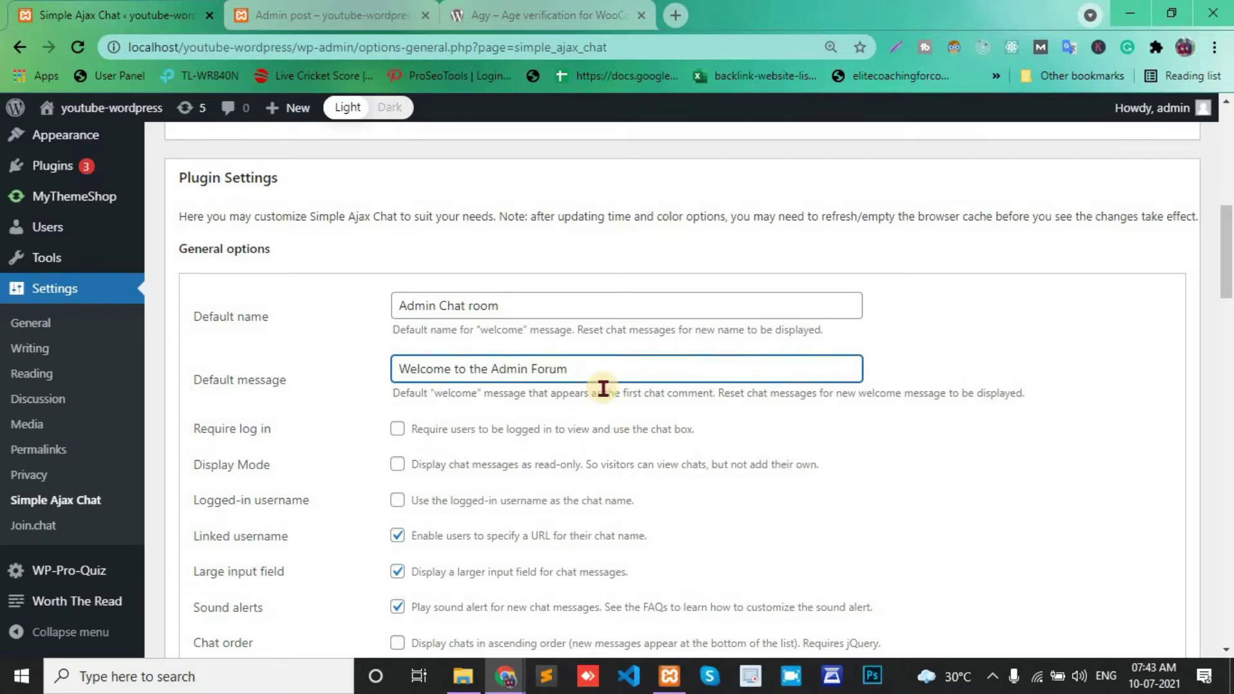
Step: Save the Simple Ajax Chat settings
scroll(441, 448, down, 1)
scroll(441, 448, down, 6)
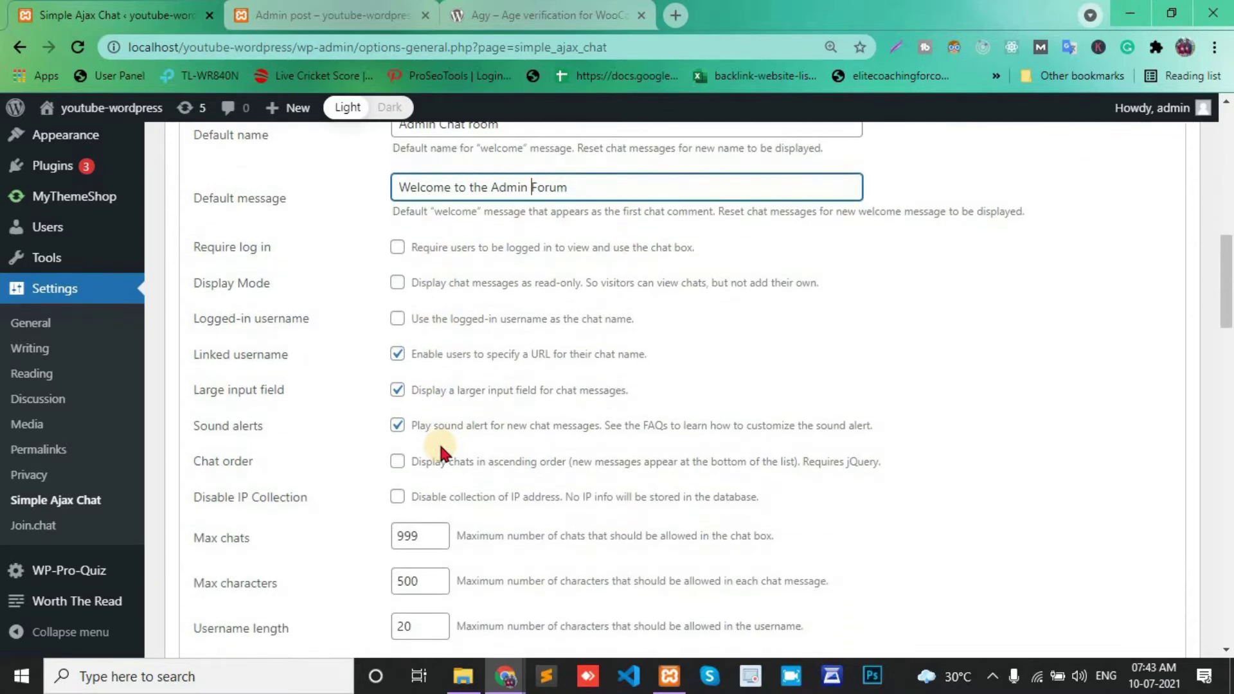
scroll(440, 446, down, 8)
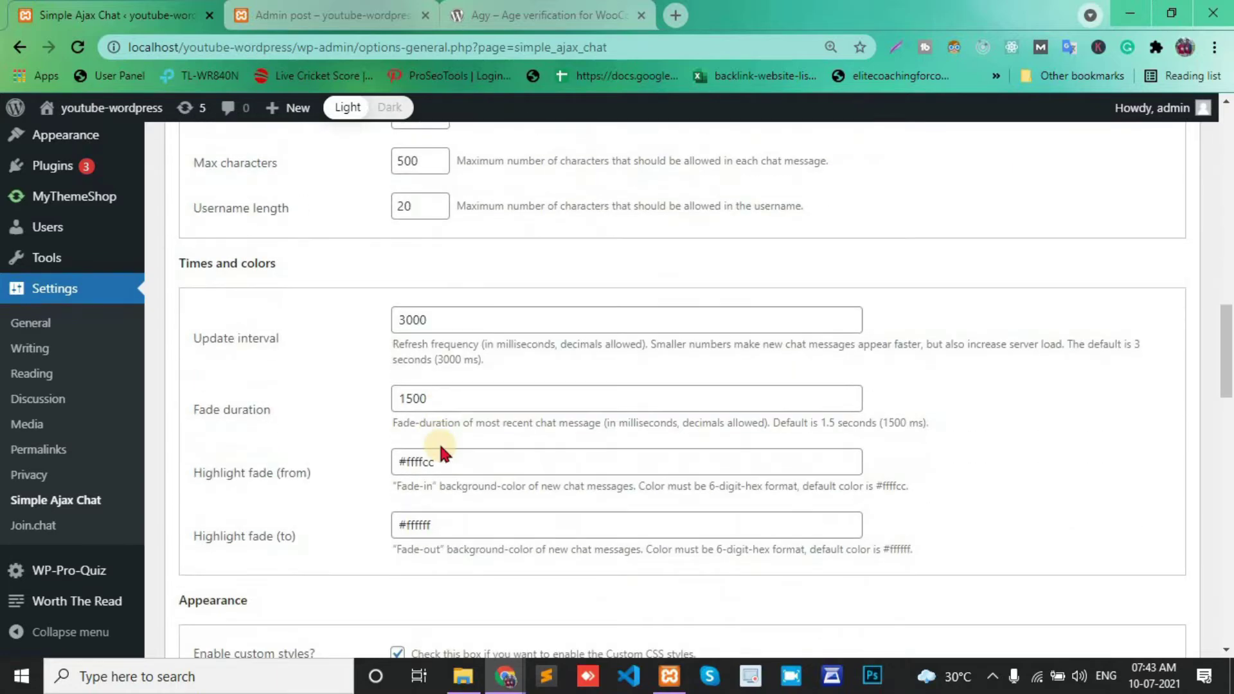
scroll(441, 448, down, 10)
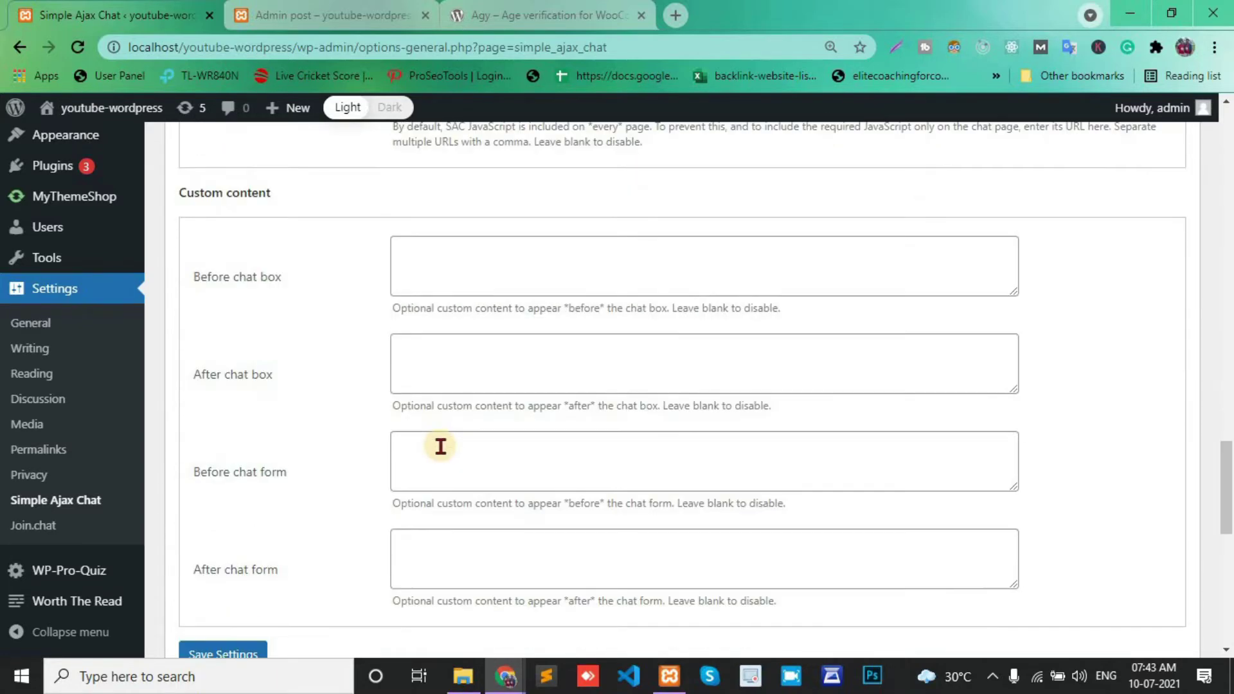
scroll(440, 446, down, 3)
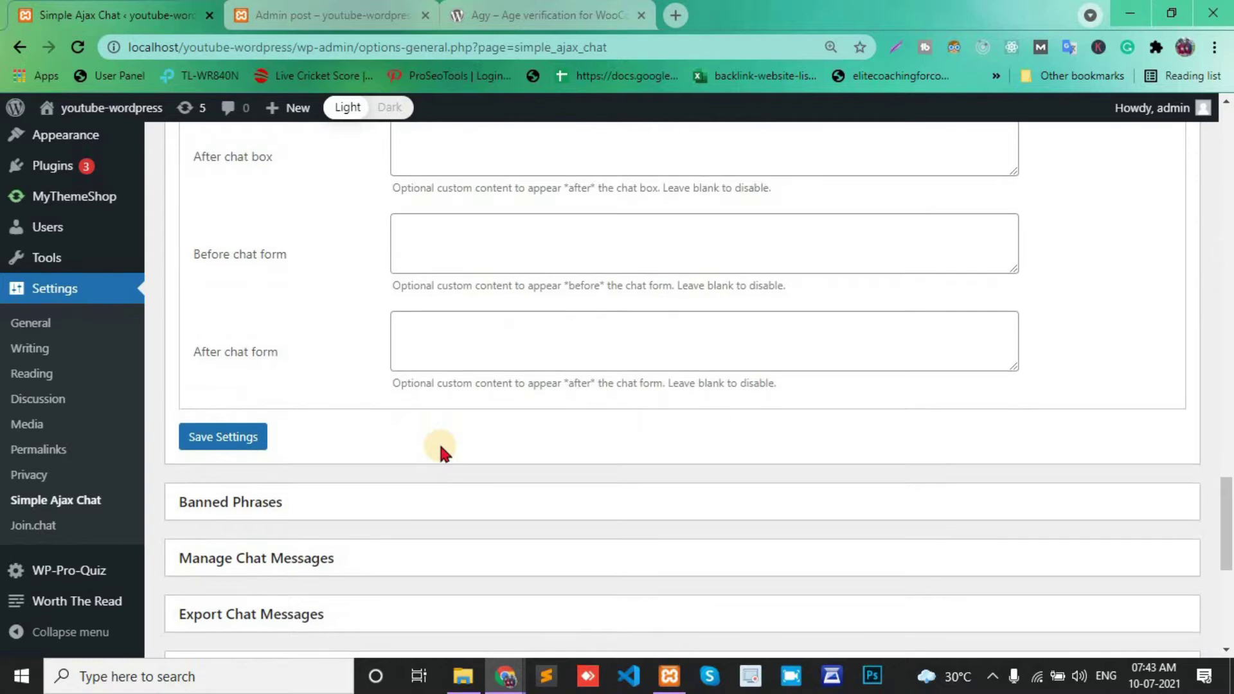
scroll(441, 453, down, 2)
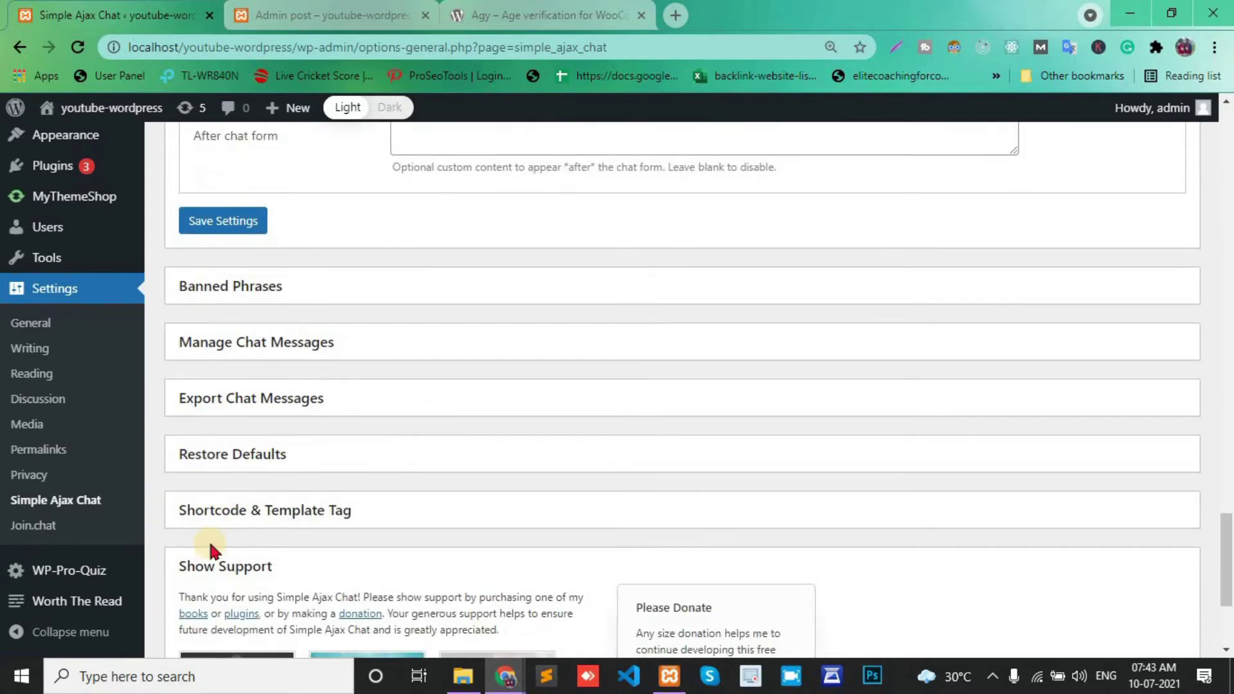
click(214, 225)
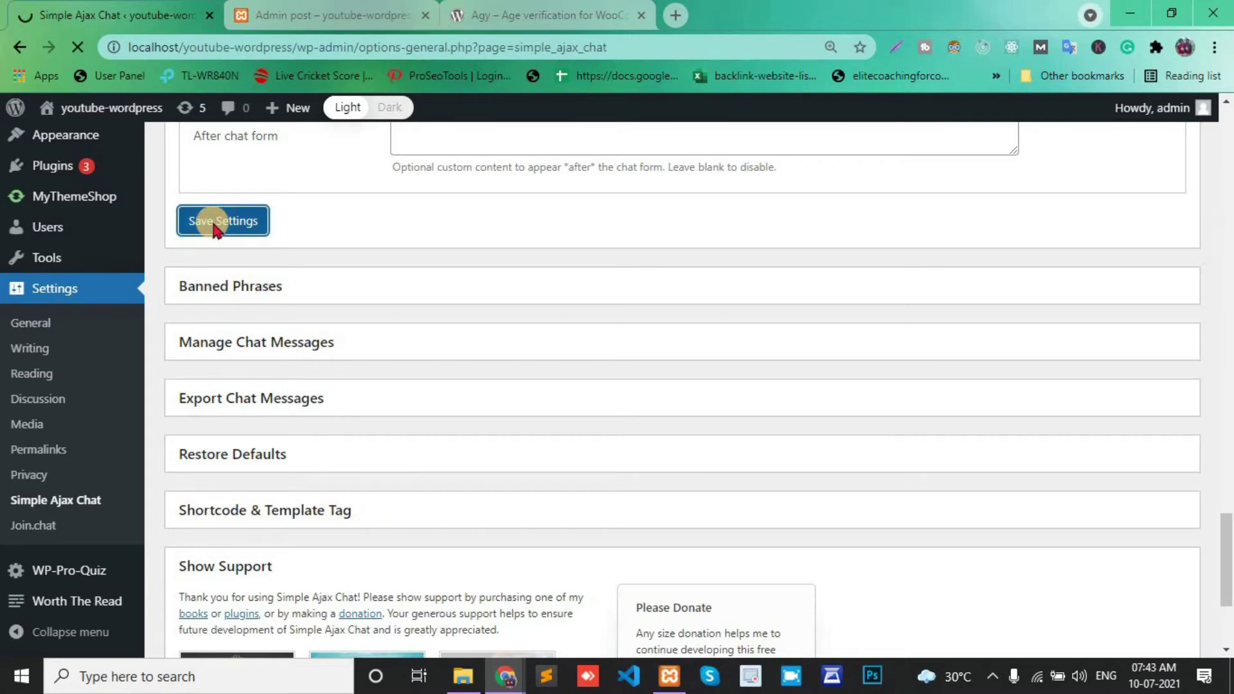
scroll(342, 526, down, 1)
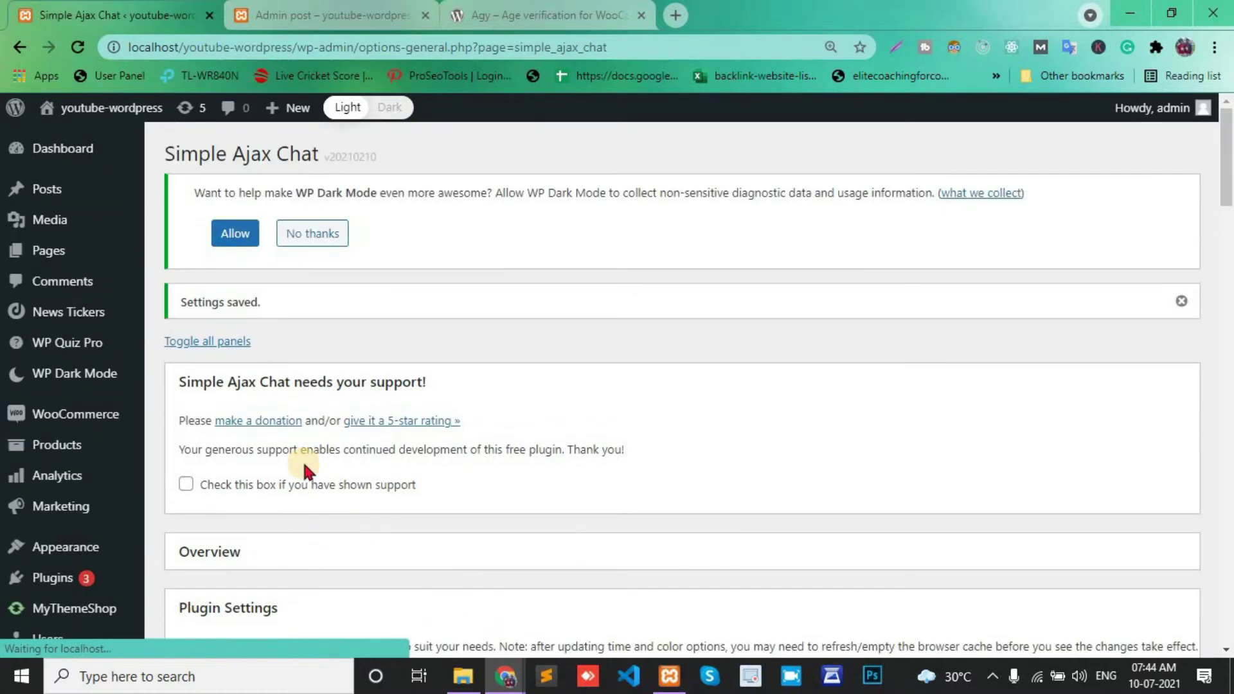
Step: Expand Shortcode & Template Tag and select the [sac_happens] shortcode
scroll(284, 447, down, 10)
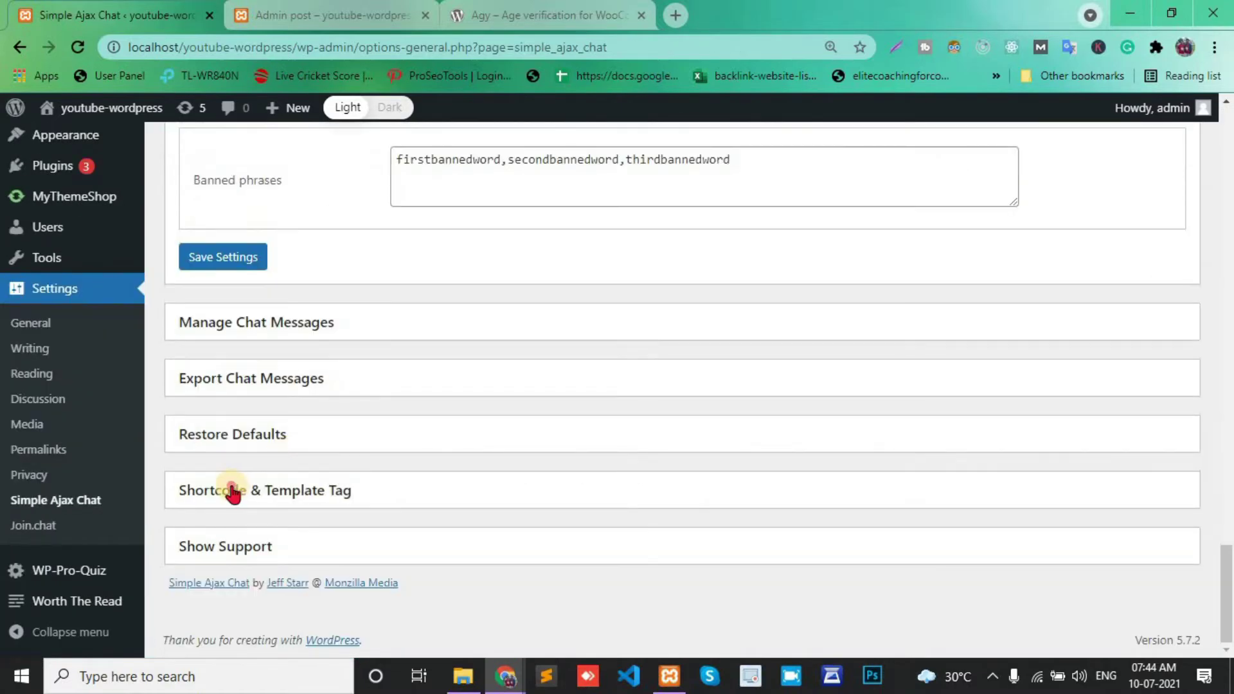
click(231, 491)
scroll(233, 489, down, 3)
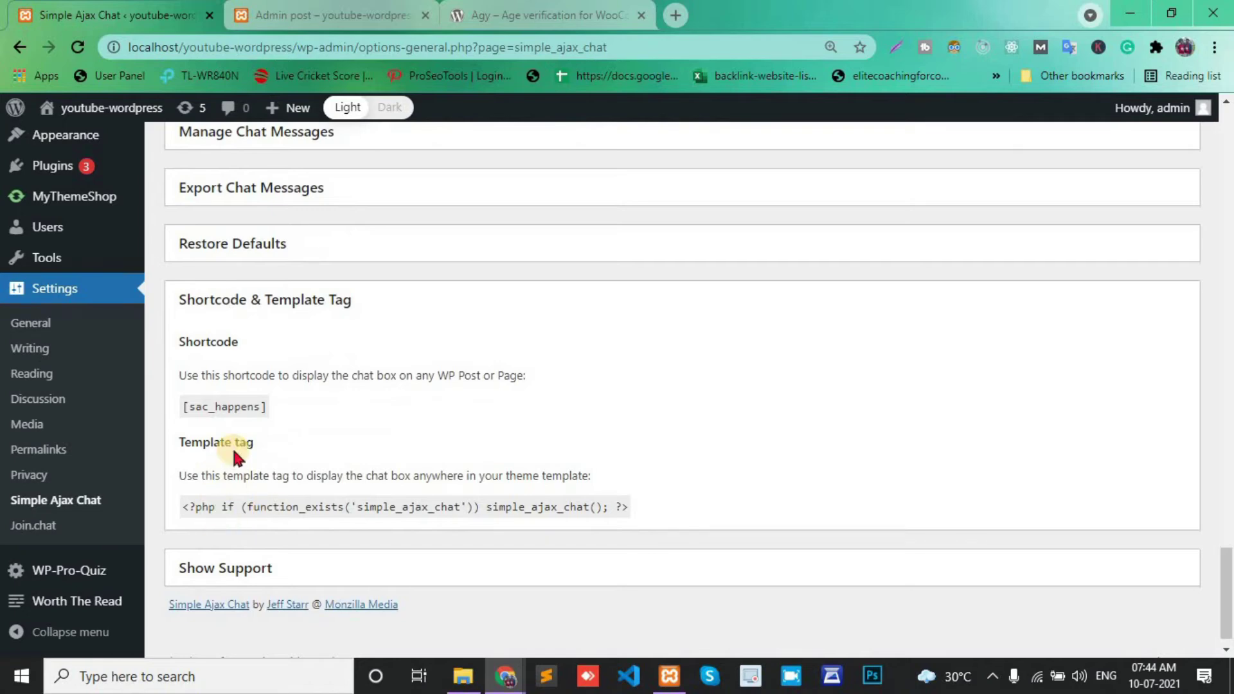
drag(266, 406, 182, 406)
key(ctrl+c)
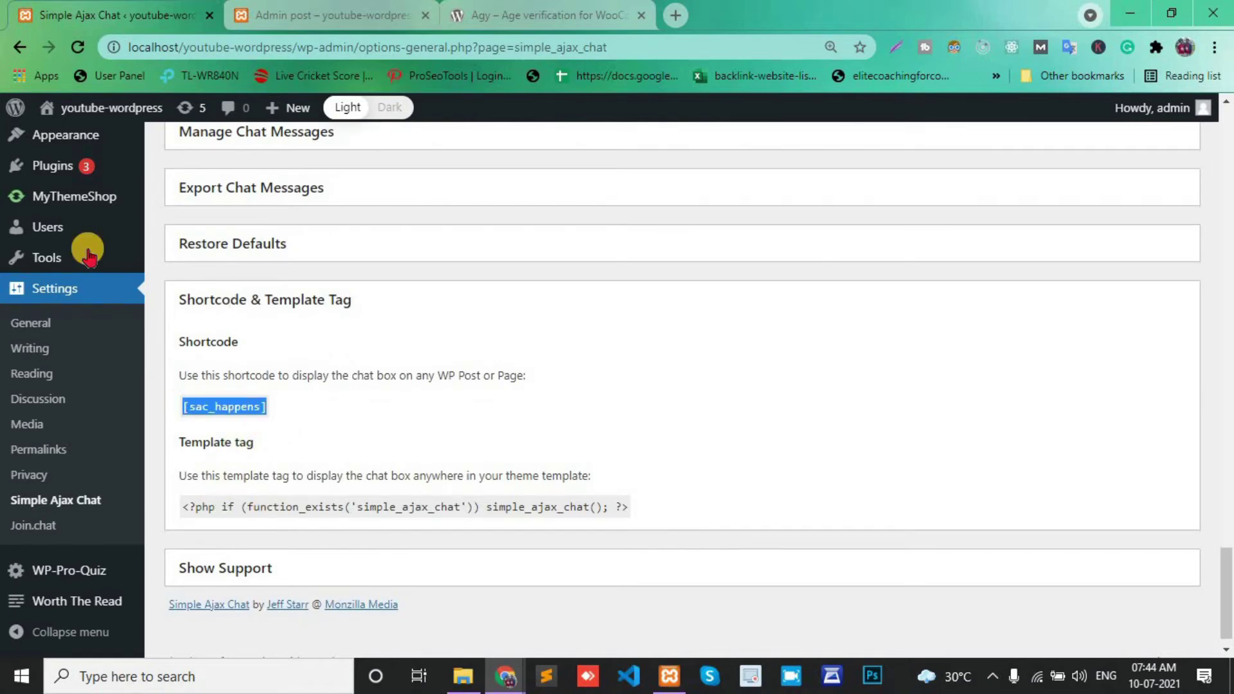
Step: Open Pages > All Pages in a new tab and start a new page
scroll(51, 244, up, 7)
mouse_move(54, 250)
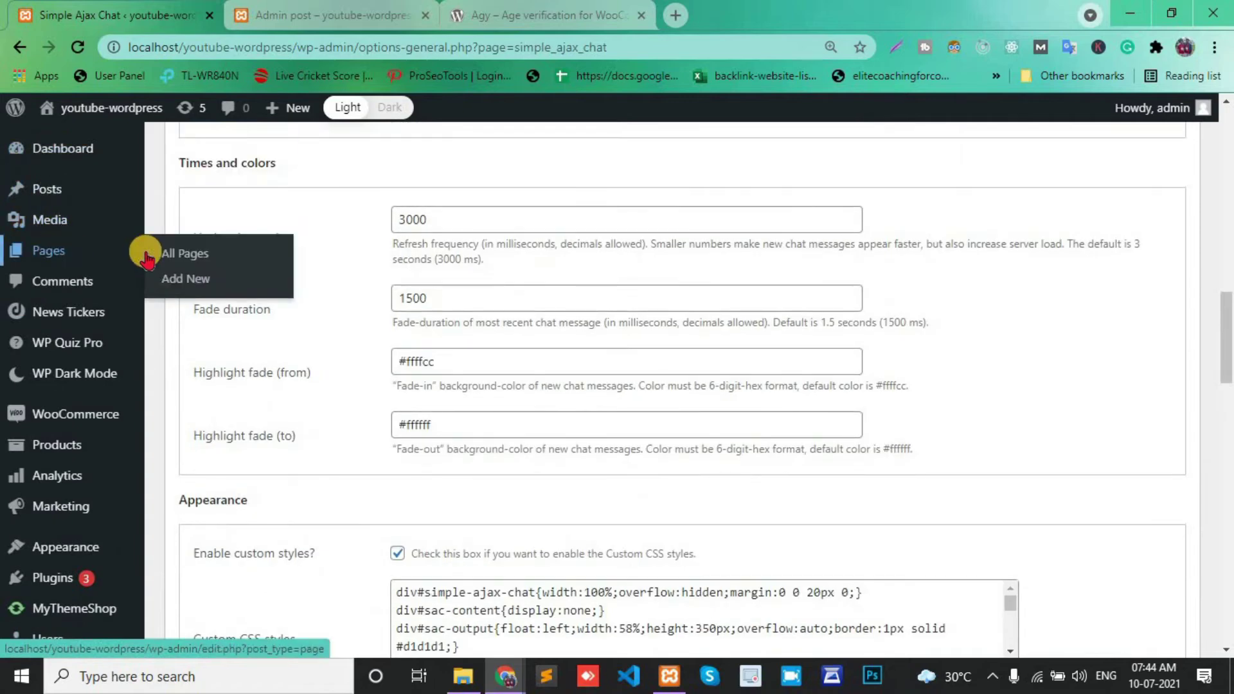
right_click(191, 252)
click(228, 263)
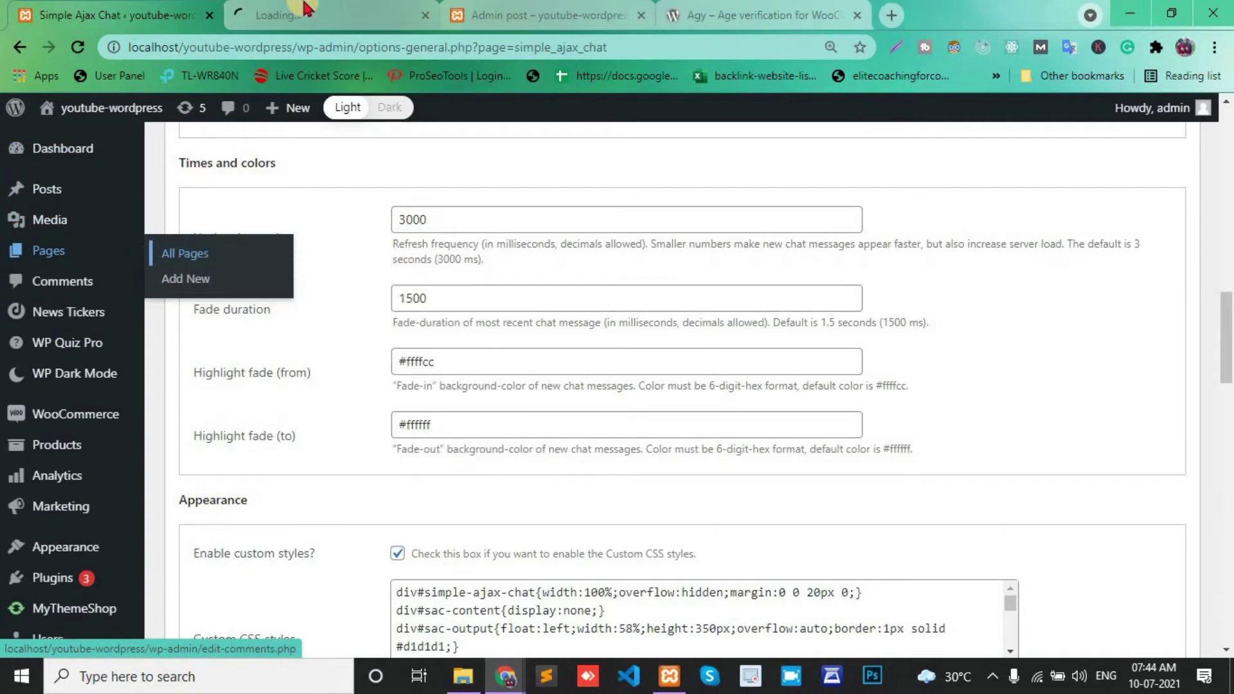
click(303, 9)
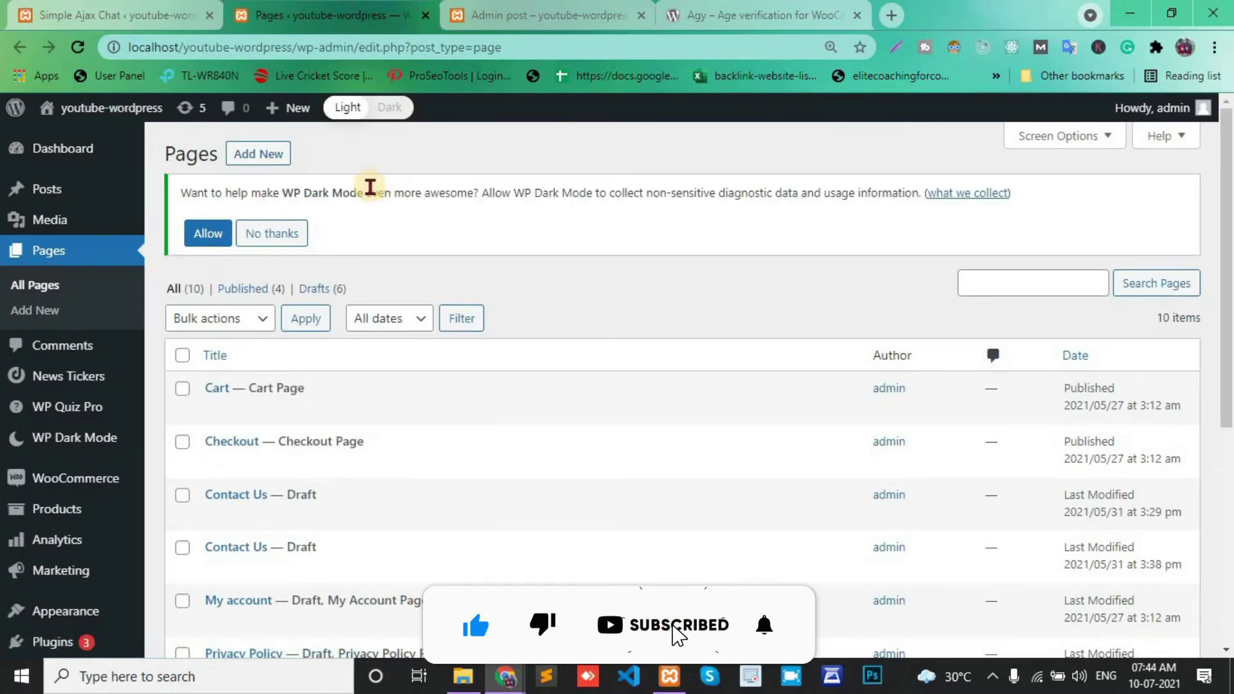
click(241, 161)
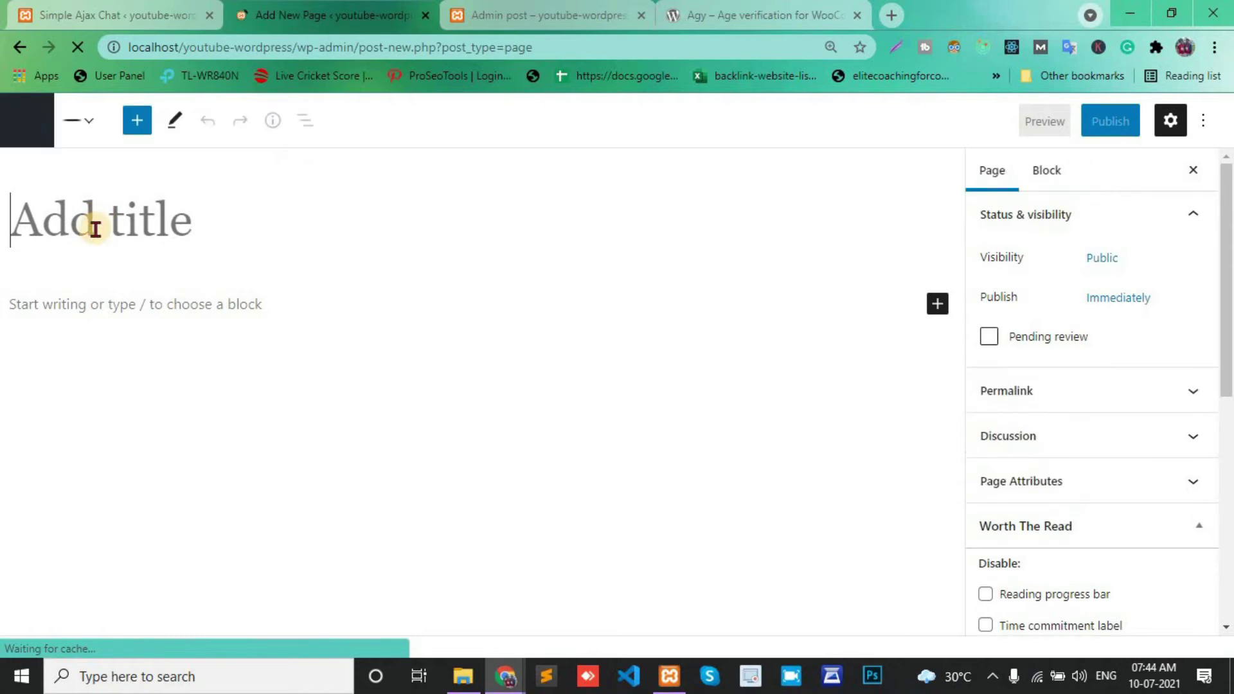
Step: Title the new page 'Admin Chat Room'
text(Adm)
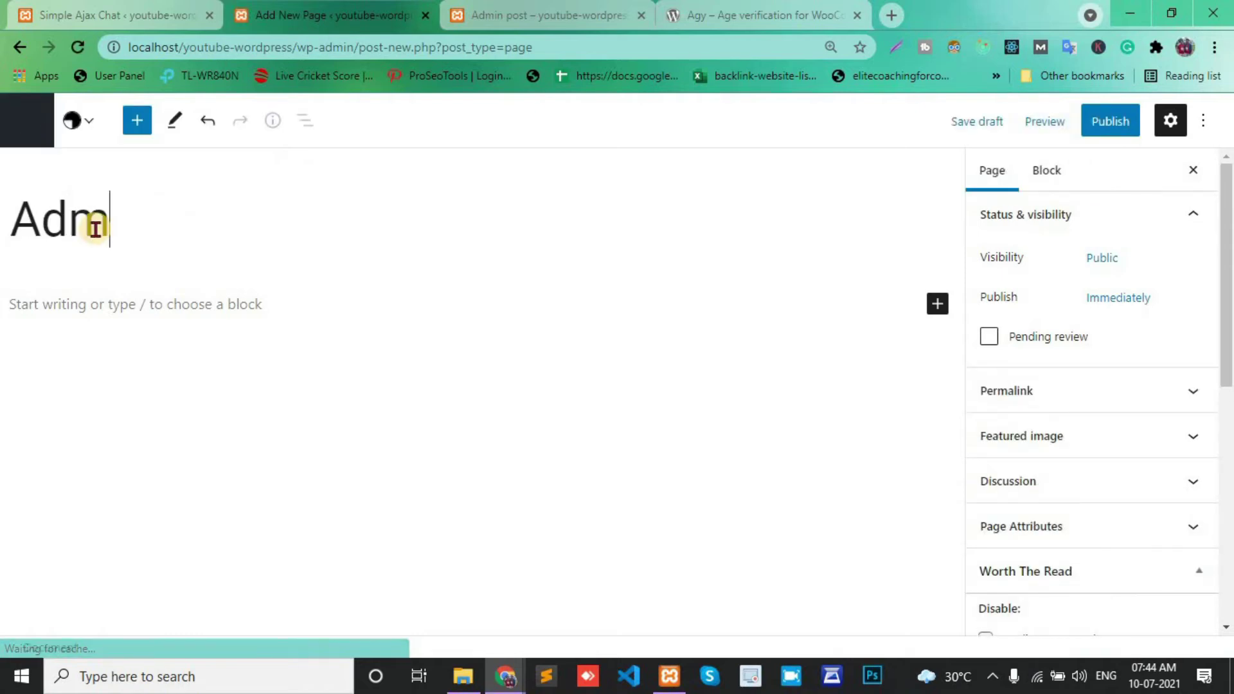
text(in C)
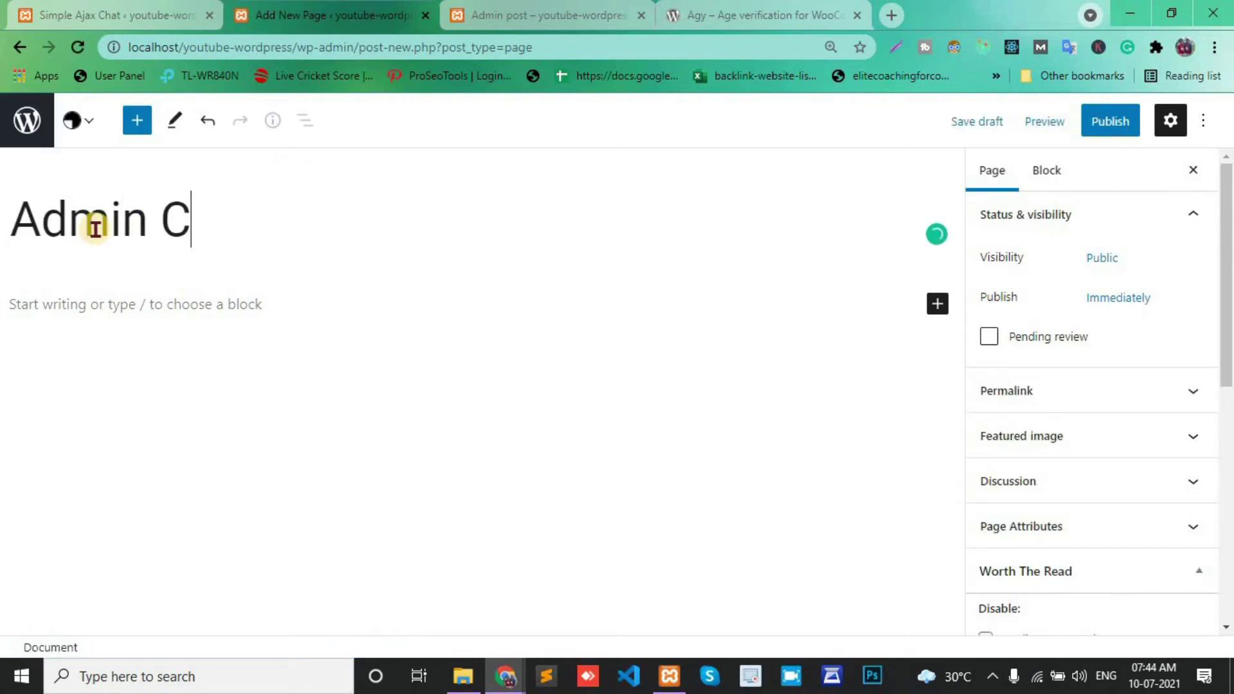
text(hat oom)
key(Left)
key(Left)
key(Left)
text(r)
key(BackSpace)
text(R)
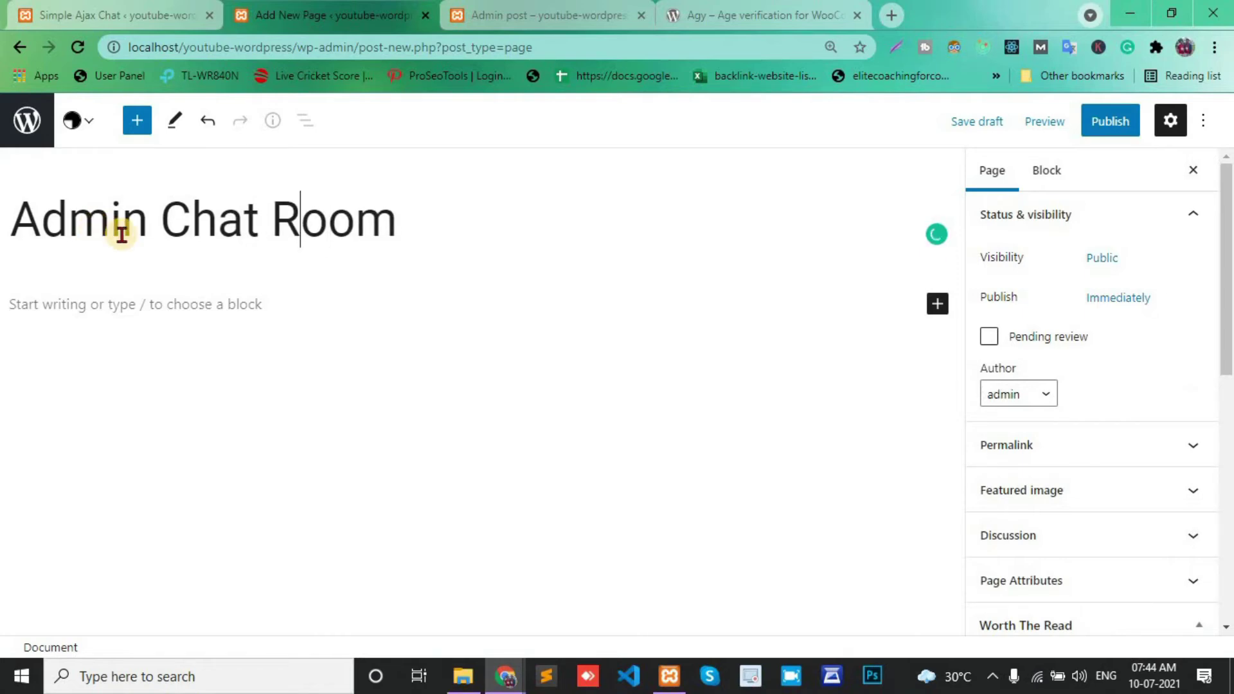
Step: Paste [sac_happens] into the body, publish the page, and view it
click(106, 315)
key(ctrl+v)
click(1108, 122)
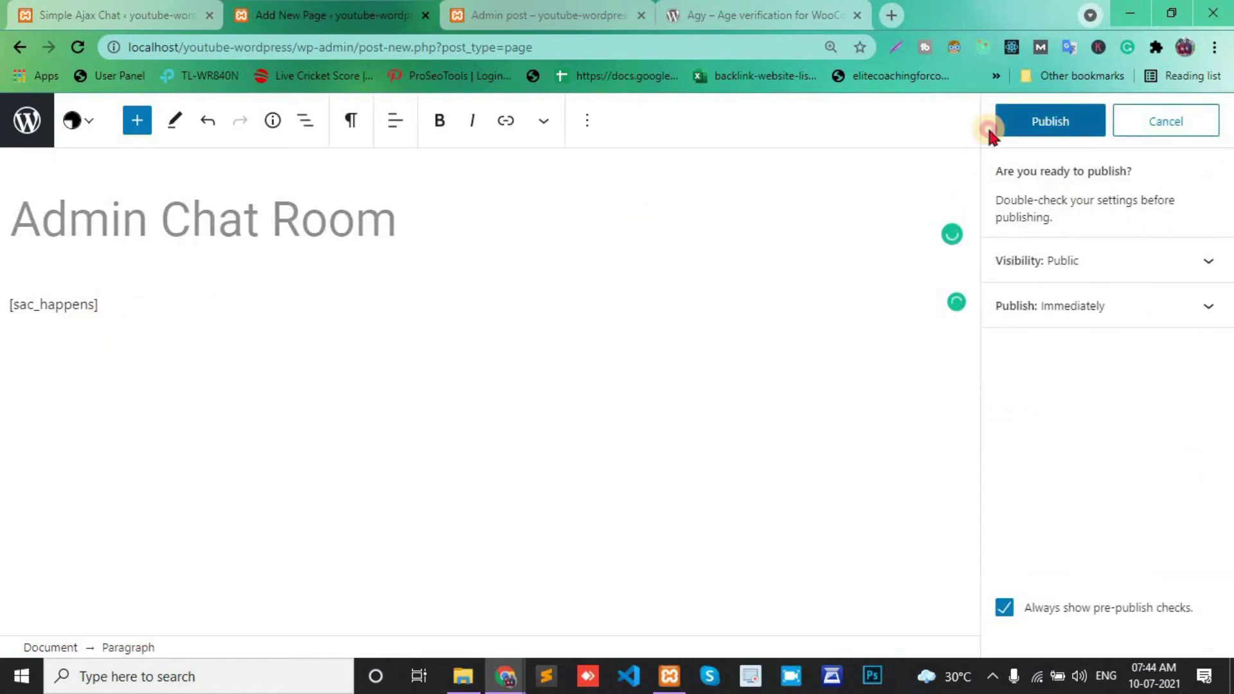
click(1039, 122)
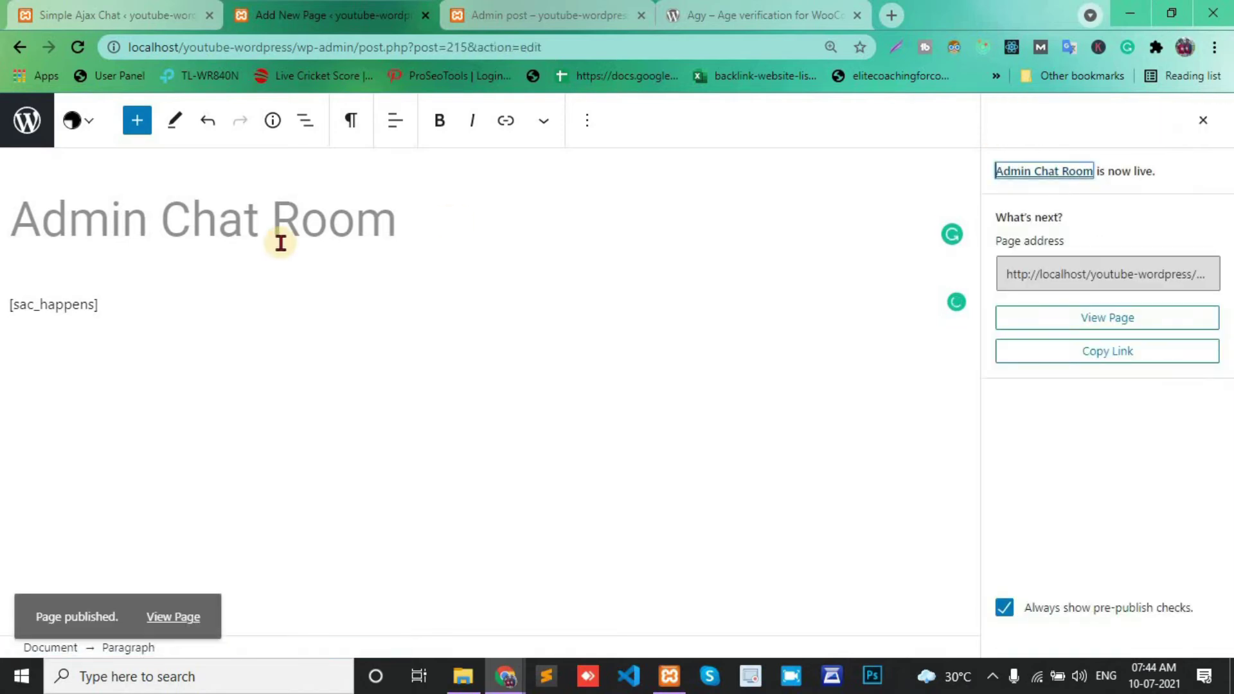
click(169, 601)
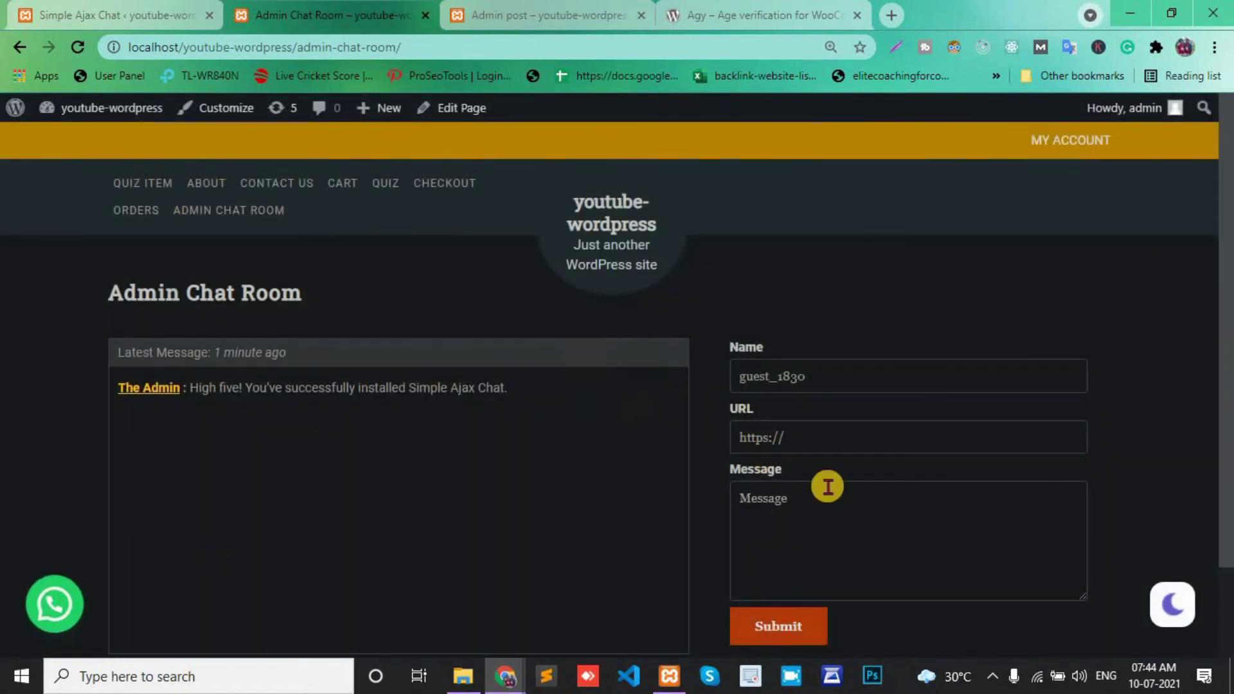
Step: Switch the live Admin Chat Room page from dark to light mode
scroll(827, 485, down, 1)
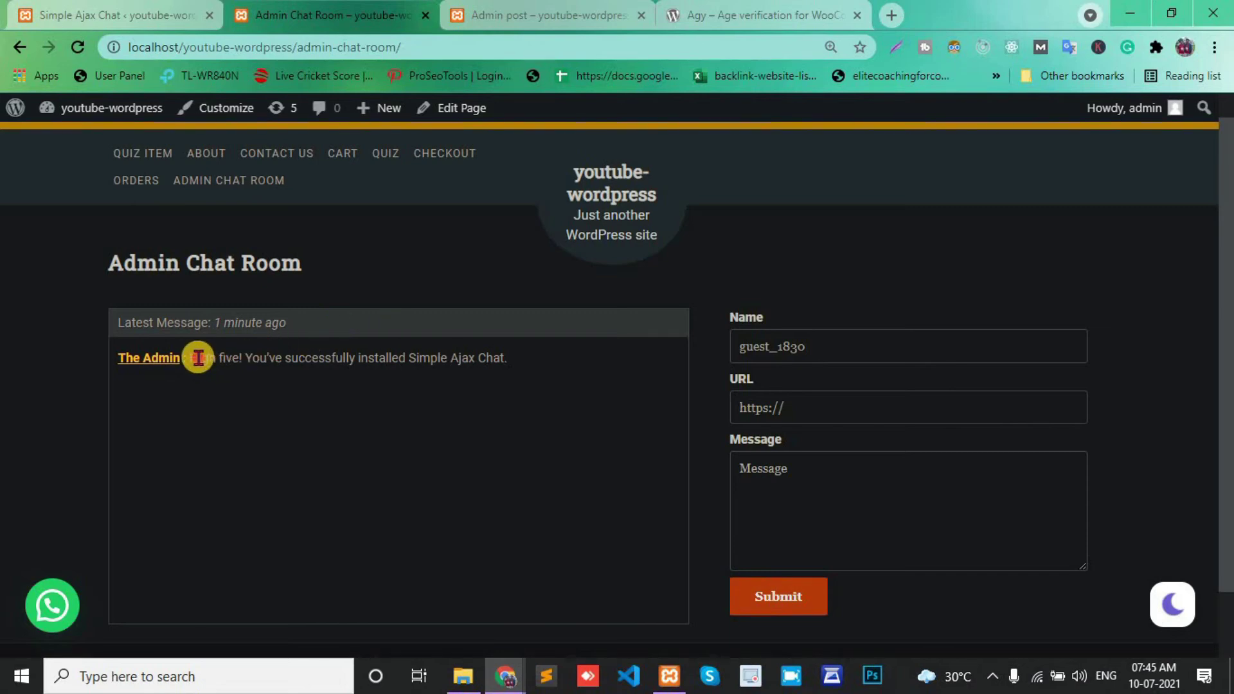
drag(198, 358, 418, 358)
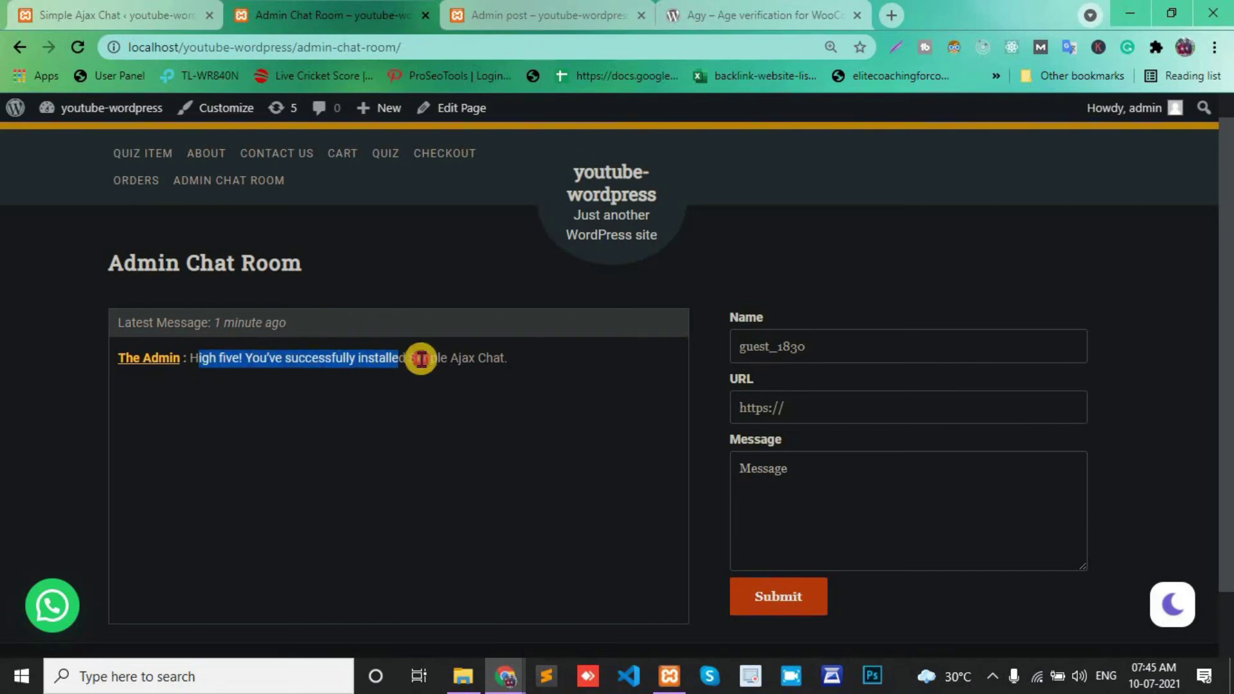
click(815, 349)
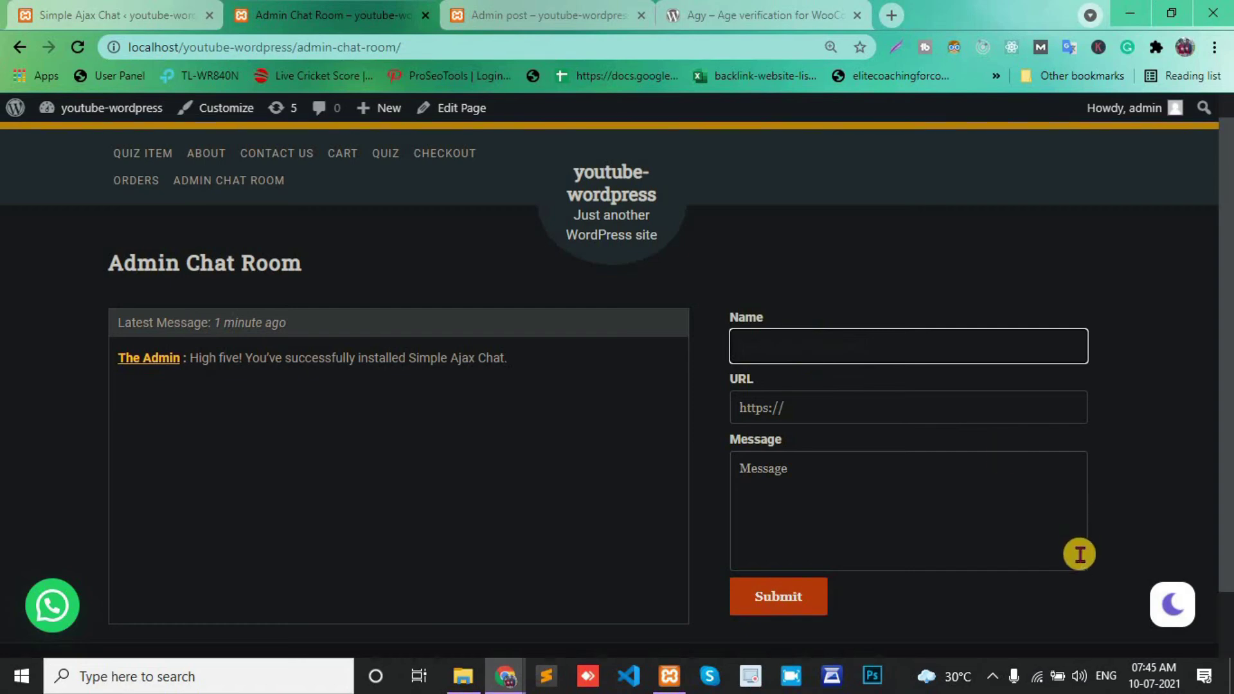
click(1175, 618)
click(1175, 619)
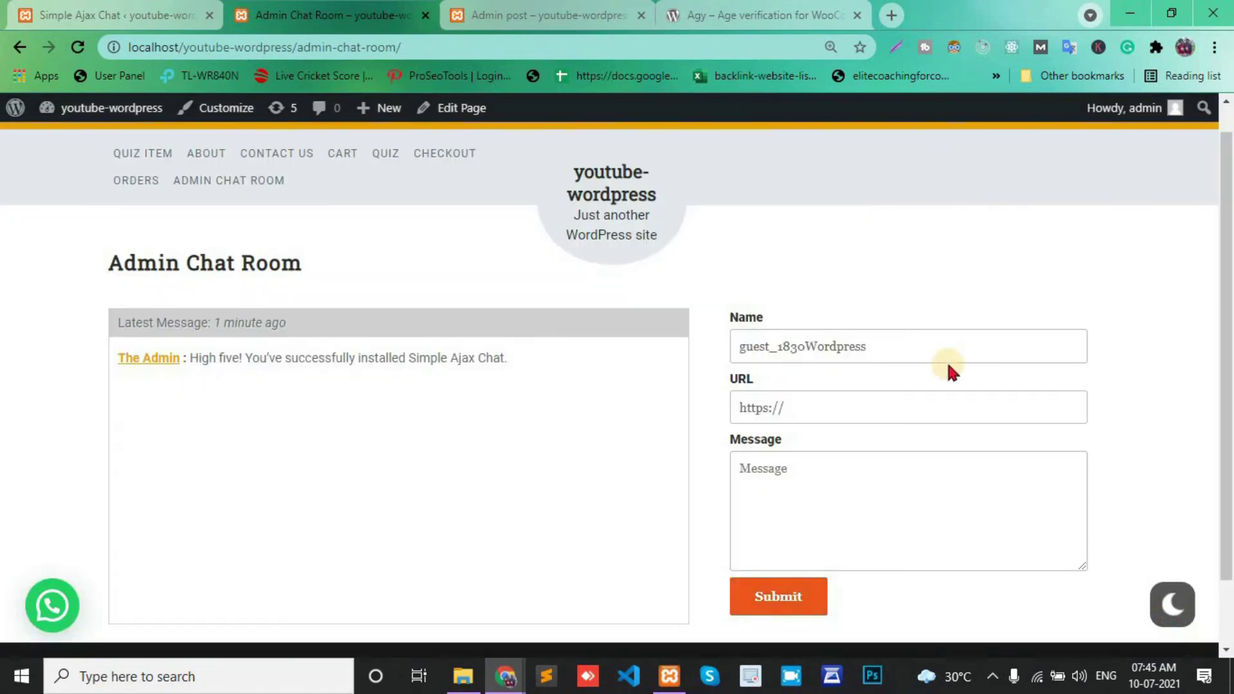
Step: Set the chat name to 'Wordpress' and begin typing the message 'hello admin'
click(803, 347)
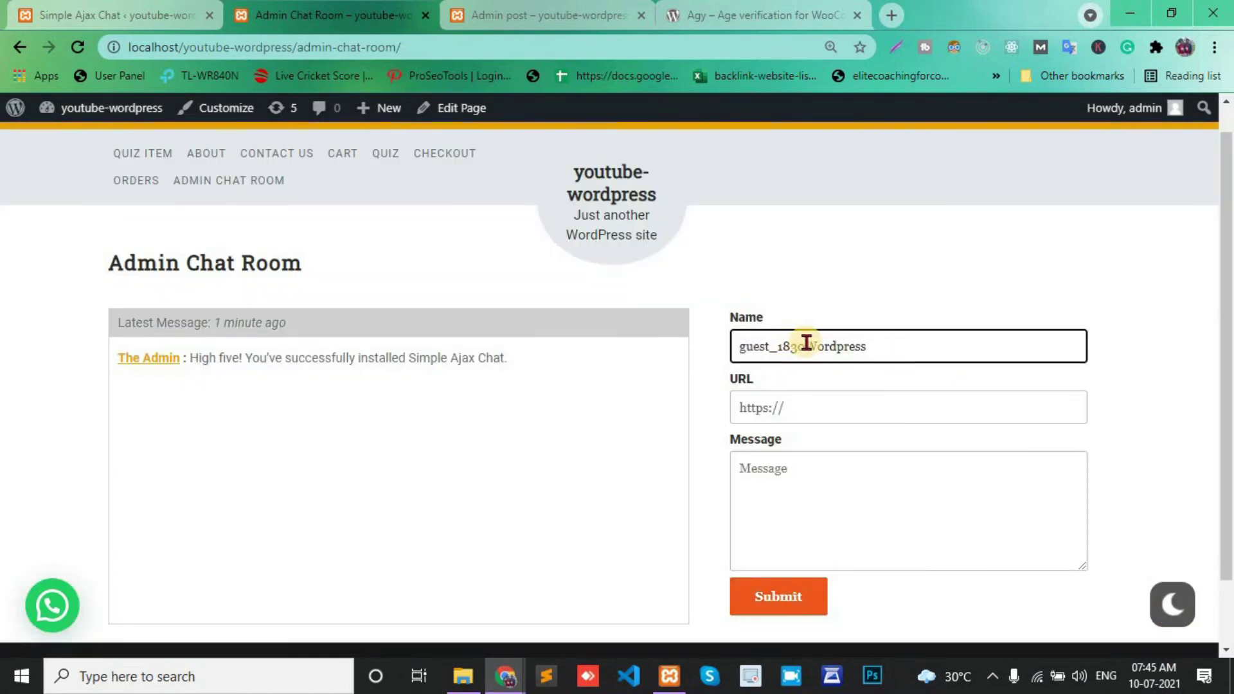
shift+click(741, 343)
key(BackSpace)
click(806, 409)
click(776, 487)
text(hello admin)
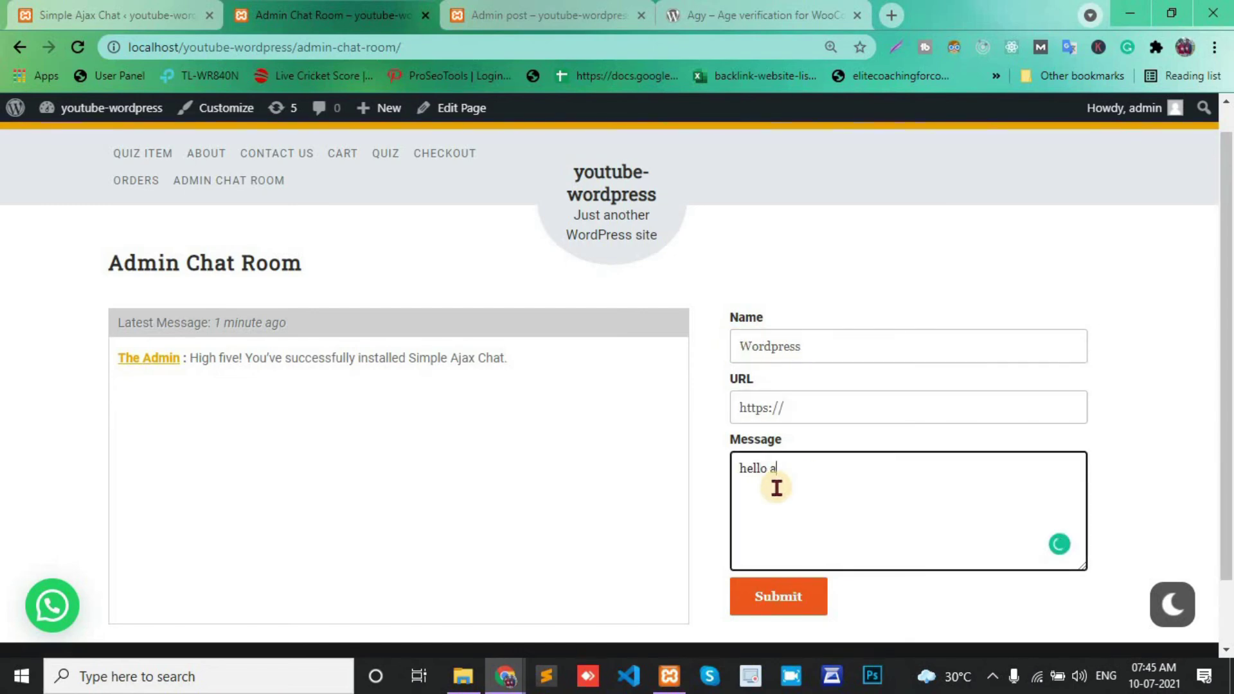